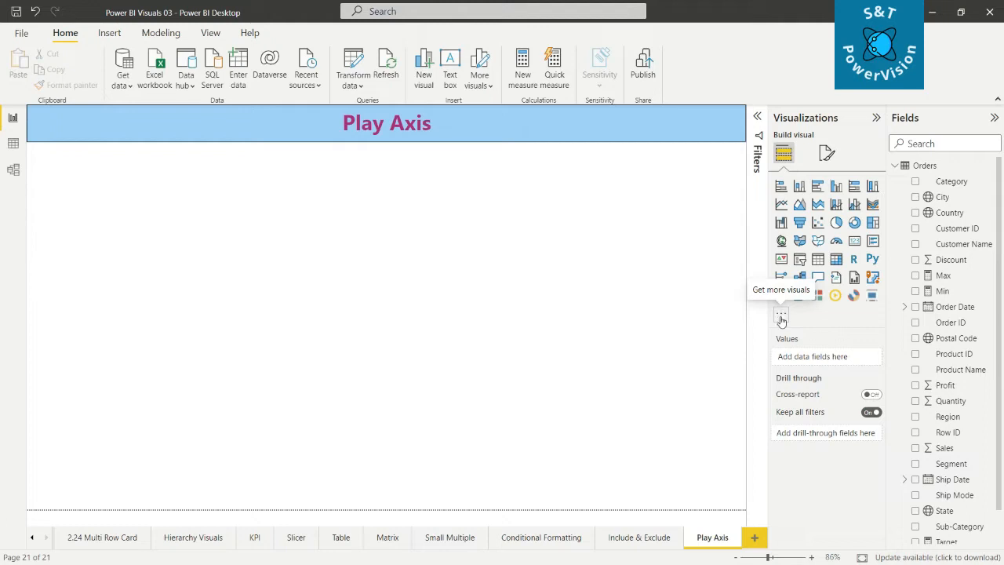
Search the Power BI visuals marketplace for "play axis".
{"action": "left_click", "coordinate": [781, 316]}
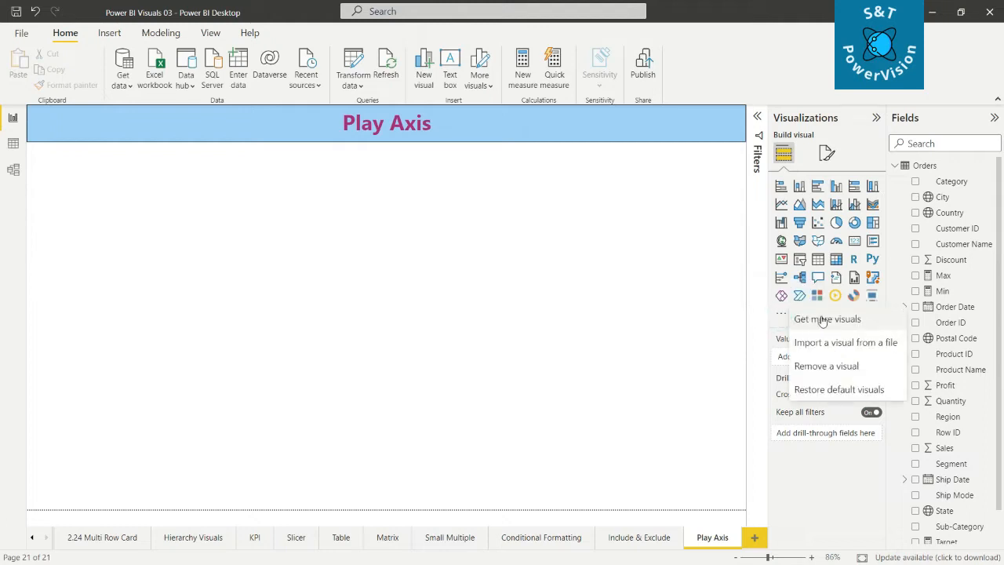
{"action": "left_click", "coordinate": [822, 320]}
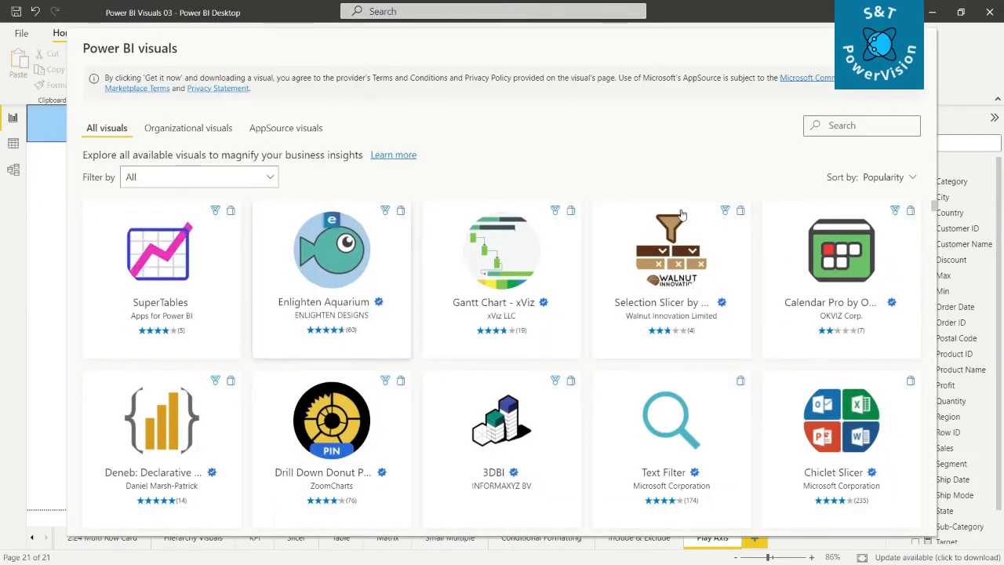
{"action": "left_click", "coordinate": [845, 127]}
{"action": "type", "text": "p"}
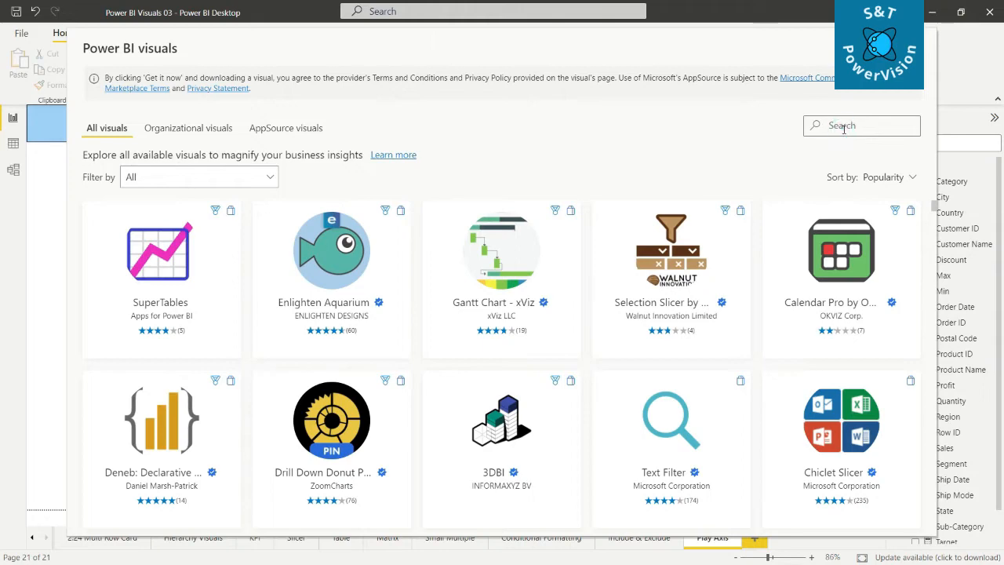
{"action": "type", "text": "lay axis"}
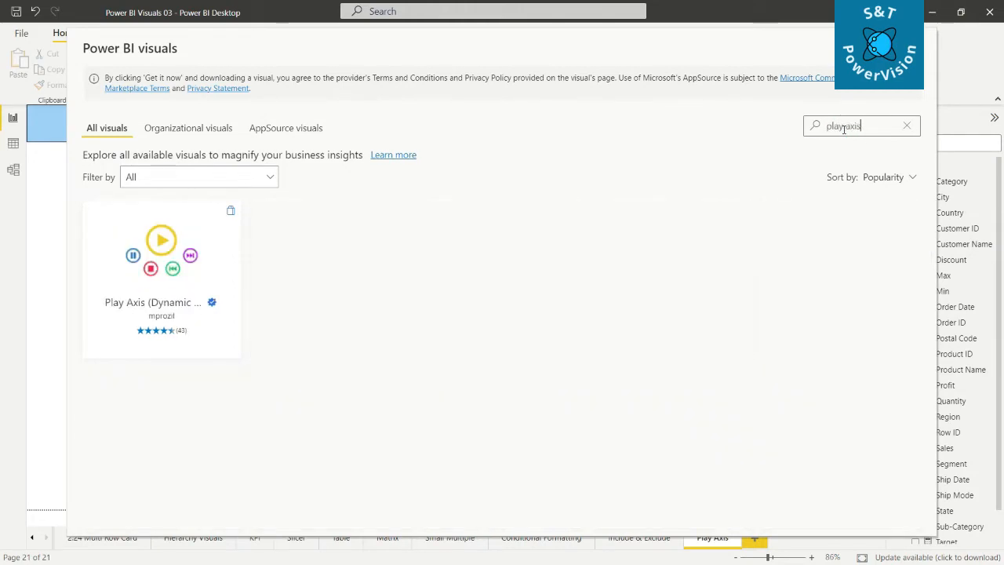
Try to add the Play Axis (Dynamic Slicer) visual to the report, and cancel updating the existing copy.
{"action": "left_click", "coordinate": [198, 269]}
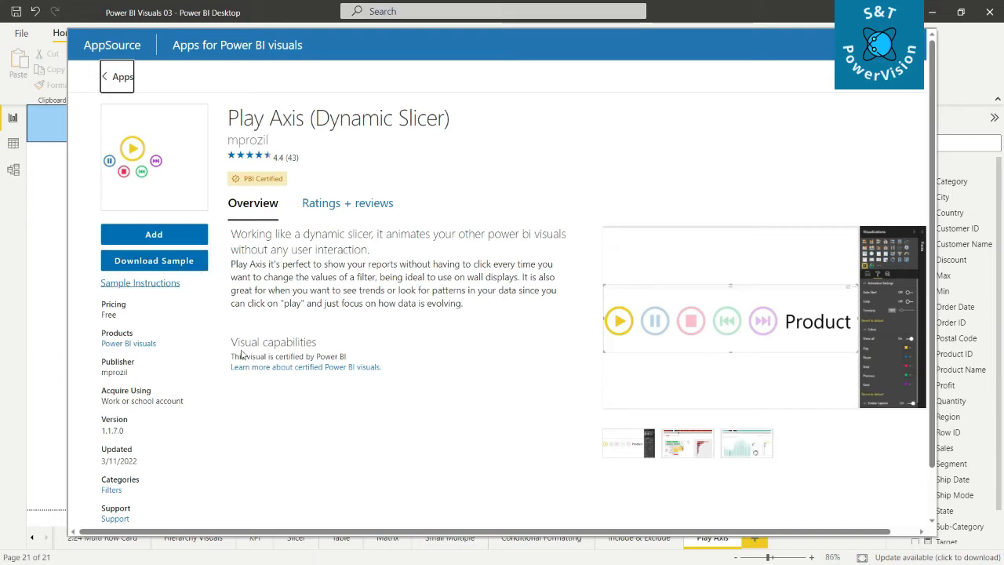
{"action": "left_click", "coordinate": [175, 243]}
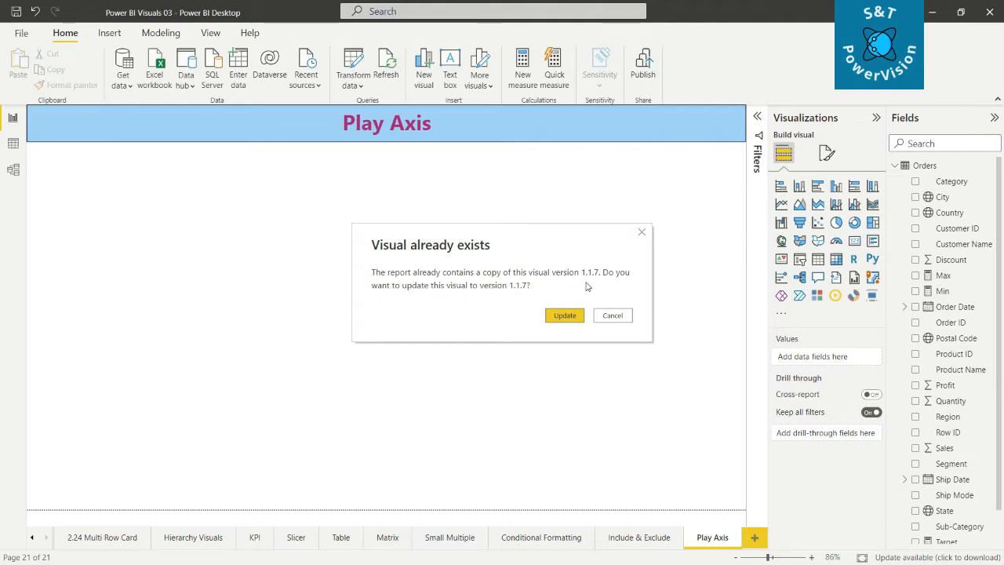
{"action": "left_click", "coordinate": [618, 318]}
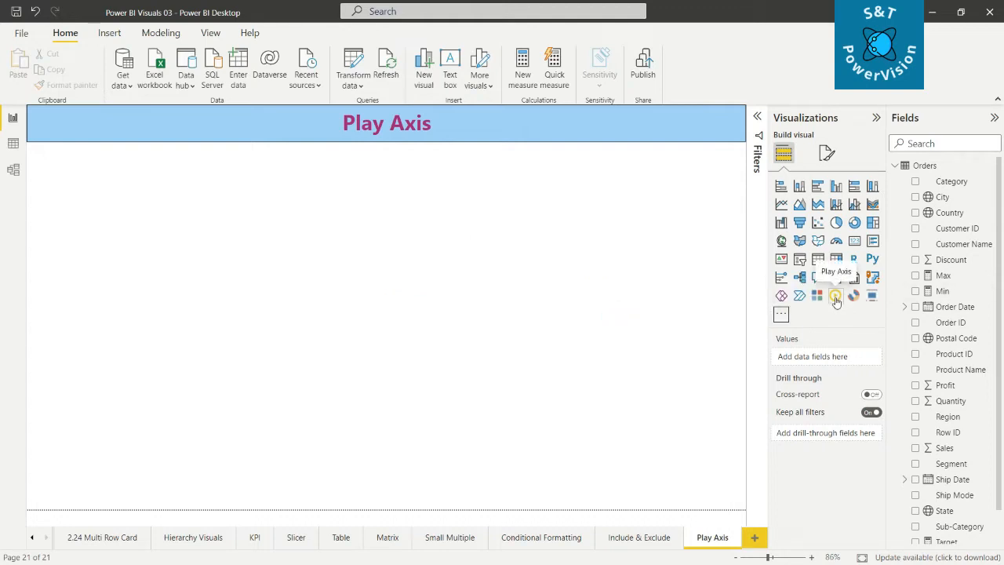
Insert a Play Axis visual and shrink it to a short strip in the lower-left corner of the report page.
{"action": "left_click", "coordinate": [836, 297]}
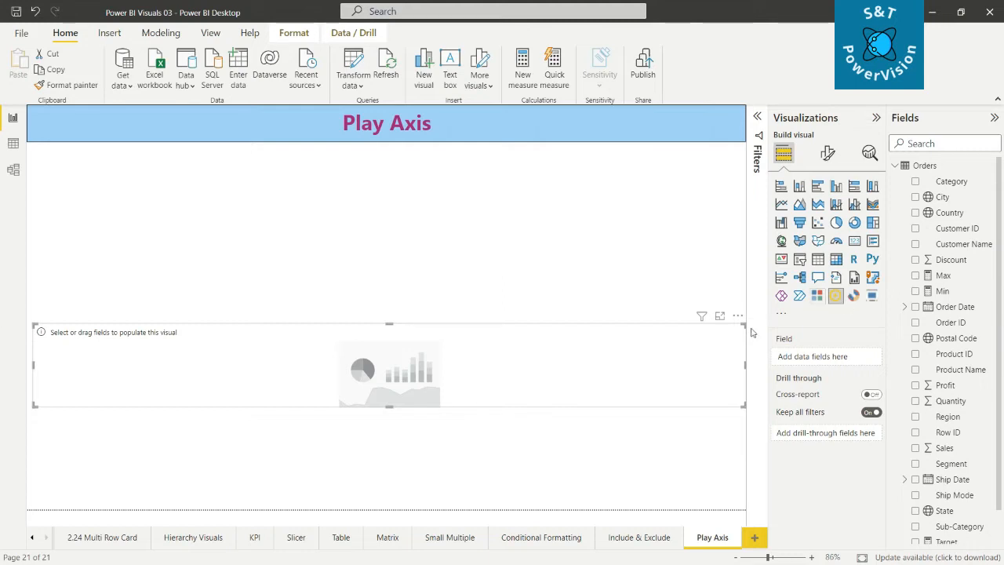
{"action": "left_click_drag", "start_coordinate": [744, 364], "coordinate": [403, 400]}
{"action": "left_click_drag", "start_coordinate": [118, 338], "coordinate": [120, 432]}
{"action": "left_click_drag", "start_coordinate": [210, 426], "coordinate": [211, 461]}
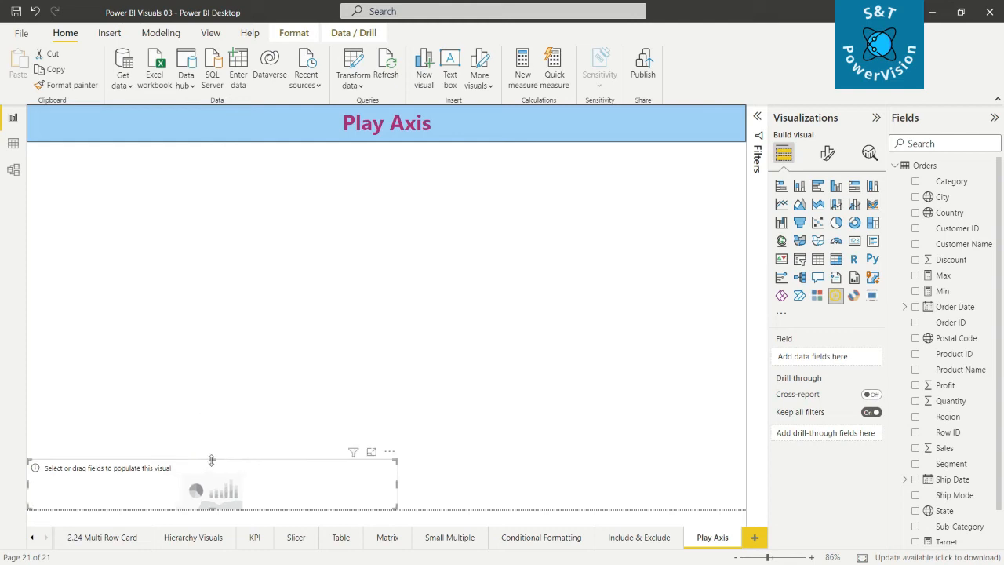
{"action": "left_click", "coordinate": [142, 176]}
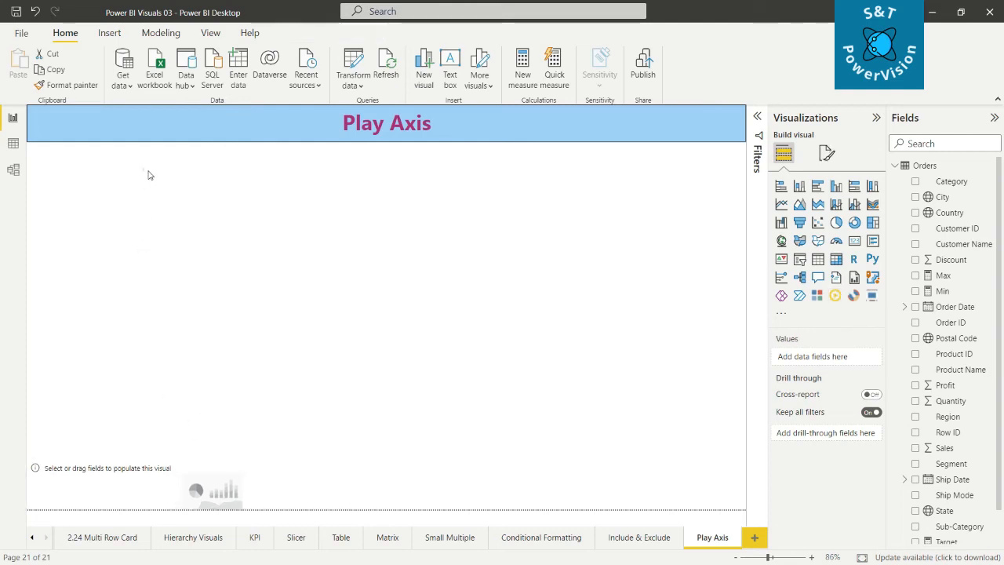
Insert an empty pie chart and resize and place it in the upper-left area of the page, just below the title.
{"action": "left_click", "coordinate": [837, 223]}
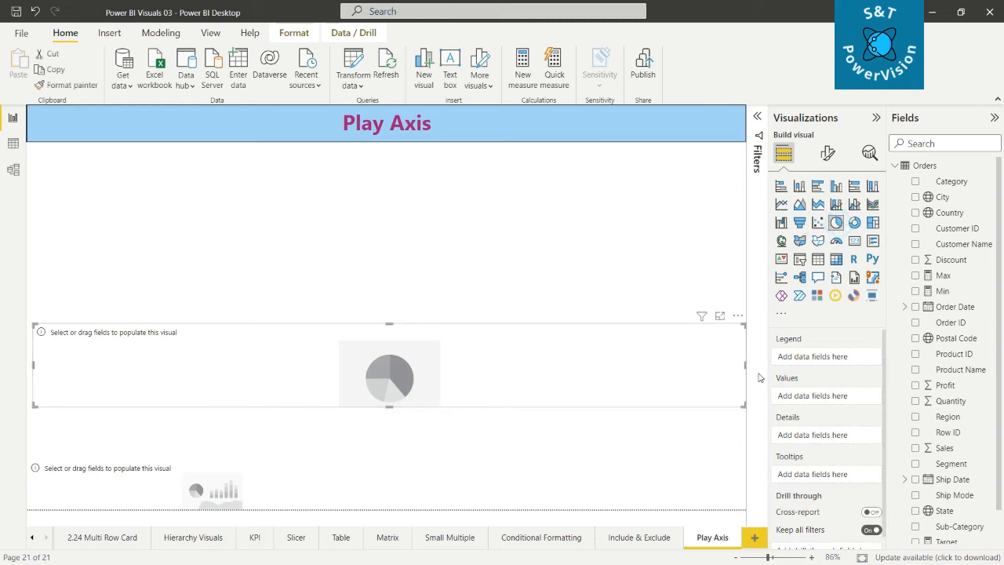
{"action": "left_click_drag", "start_coordinate": [745, 365], "coordinate": [320, 416]}
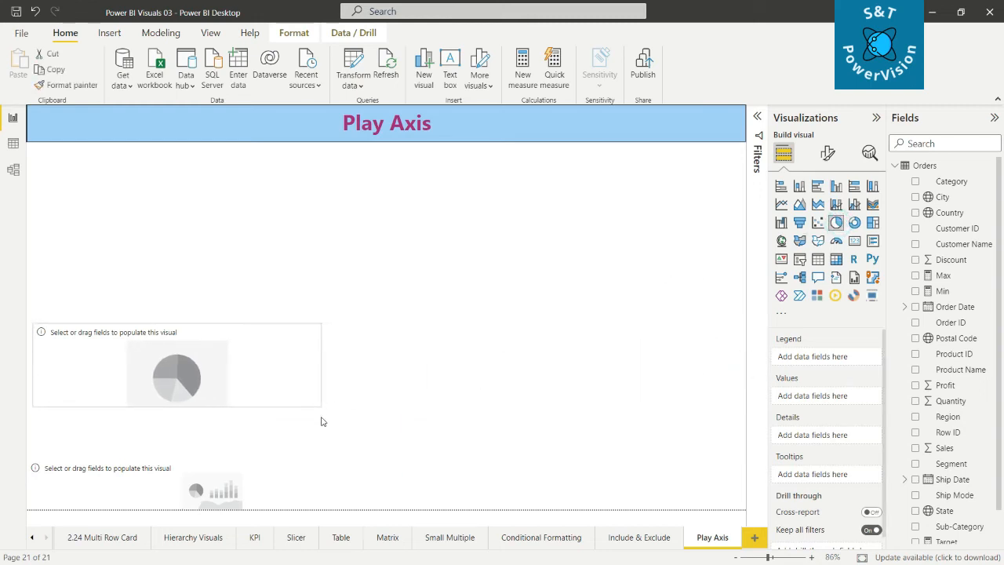
{"action": "left_click_drag", "start_coordinate": [177, 324], "coordinate": [176, 170]}
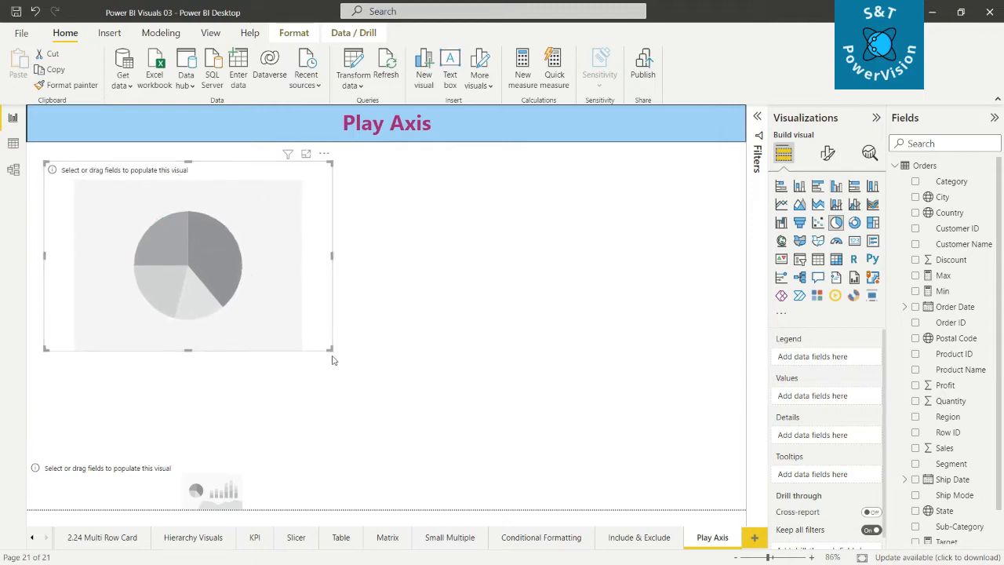
{"action": "left_click_drag", "start_coordinate": [329, 351], "coordinate": [233, 345]}
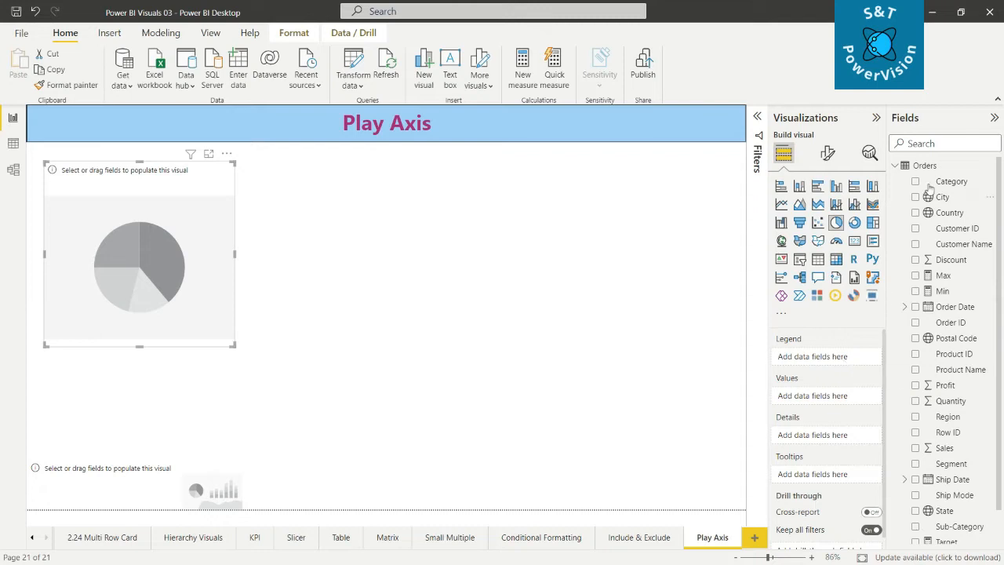
Assign Category as the pie chart's legend and Sales as its values, and resize it to about 287 wide by 321 high.
{"action": "left_click_drag", "start_coordinate": [947, 185], "coordinate": [819, 357]}
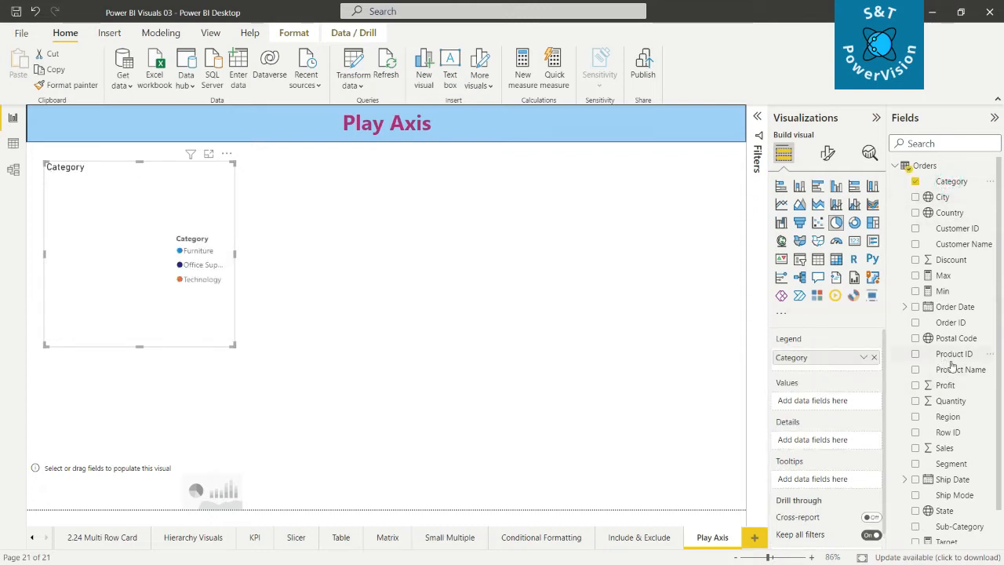
{"action": "left_click_drag", "start_coordinate": [944, 448], "coordinate": [823, 401]}
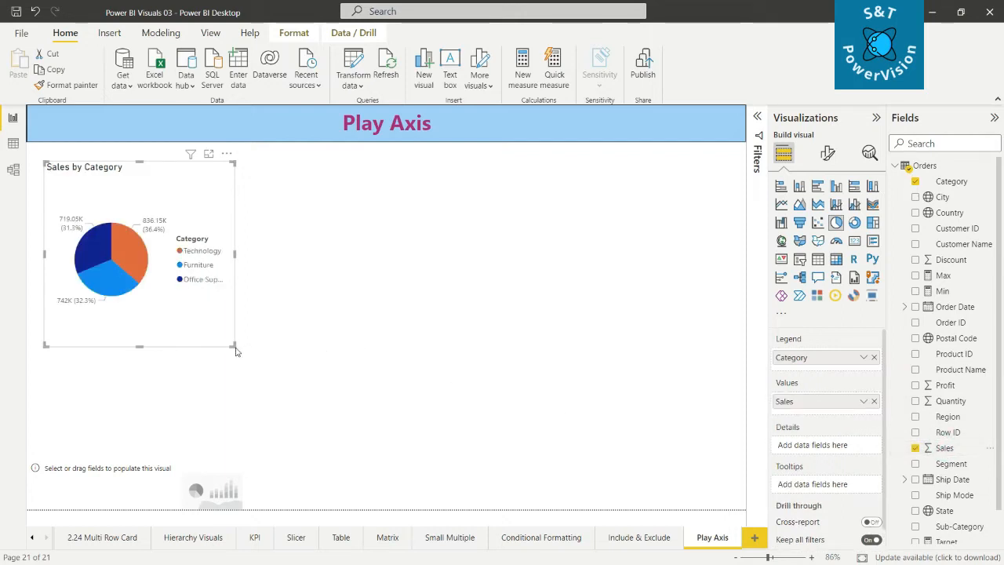
{"action": "left_click_drag", "start_coordinate": [232, 345], "coordinate": [190, 325]}
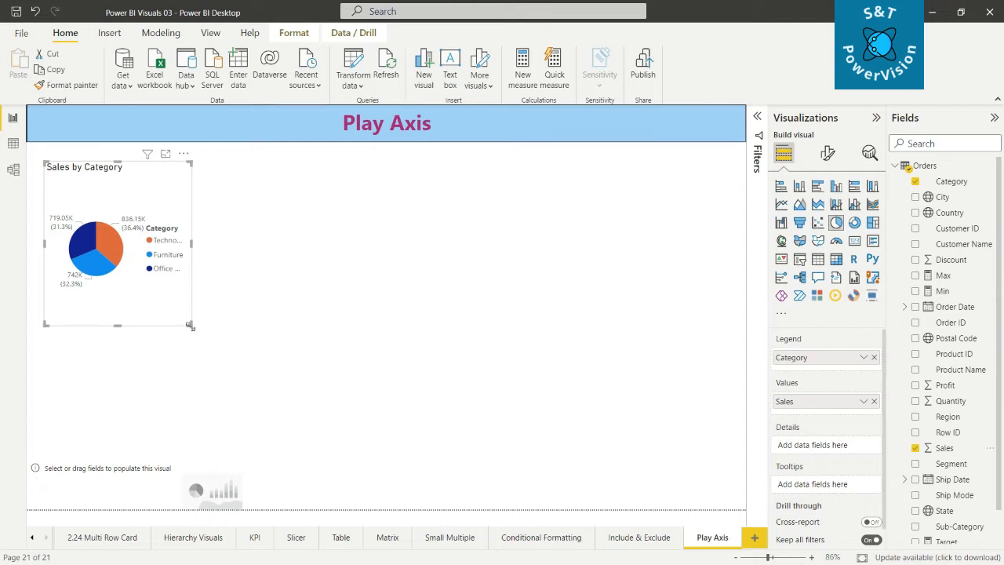
{"action": "left_click_drag", "start_coordinate": [191, 326], "coordinate": [202, 340]}
{"action": "left_click", "coordinate": [425, 259]}
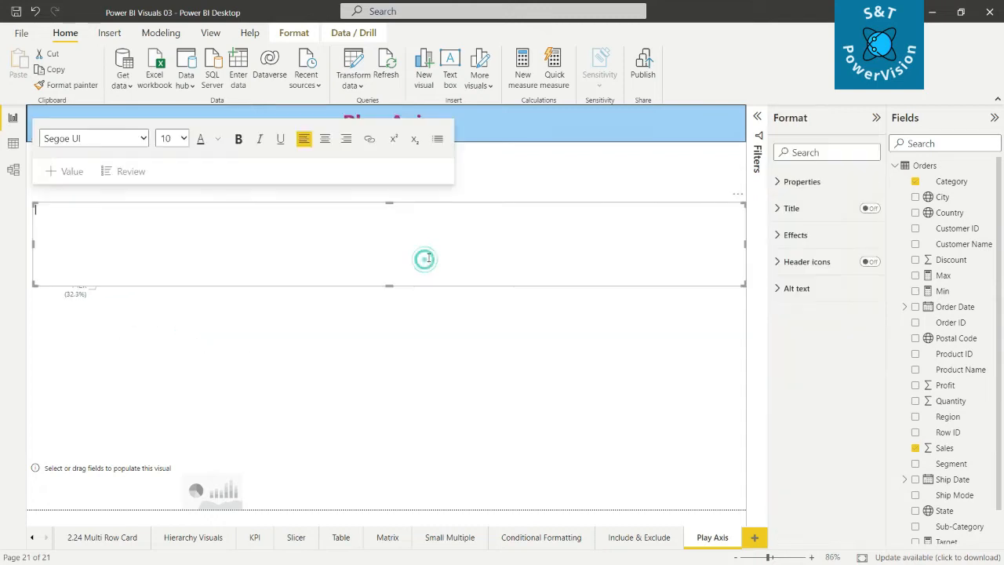
{"action": "left_click", "coordinate": [196, 357]}
{"action": "left_click", "coordinate": [330, 413]}
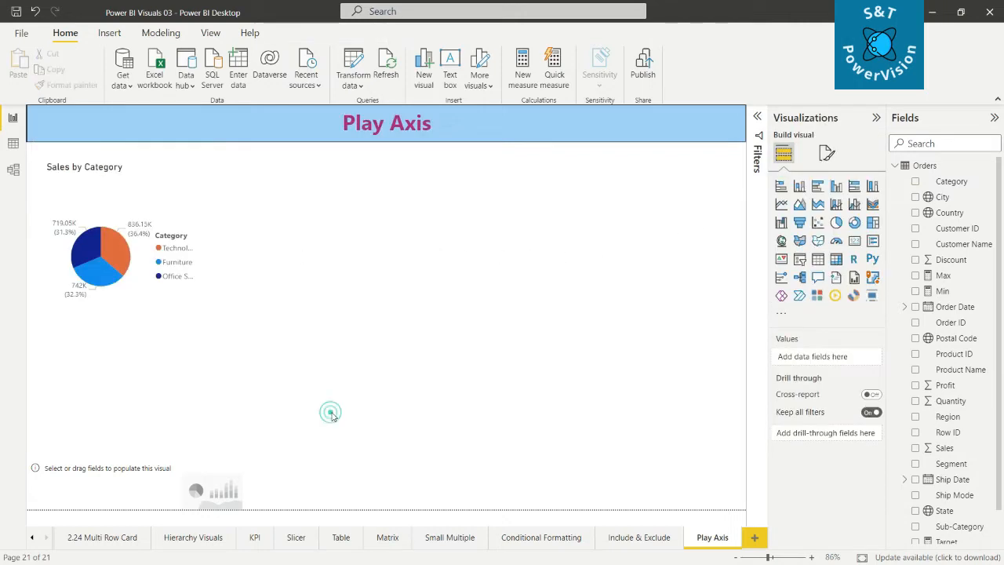
{"action": "left_click", "coordinate": [457, 280]}
{"action": "left_click", "coordinate": [475, 363]}
Turn on the visual border for the Sales by Category pie chart in its general effects settings, and deselect the chart.
{"action": "left_click", "coordinate": [158, 196]}
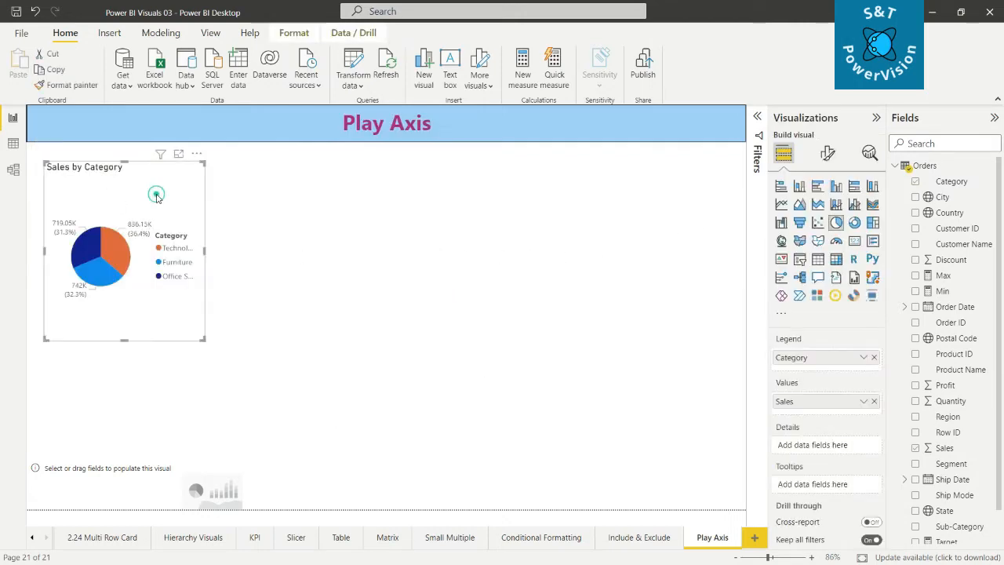
{"action": "left_click", "coordinate": [828, 154]}
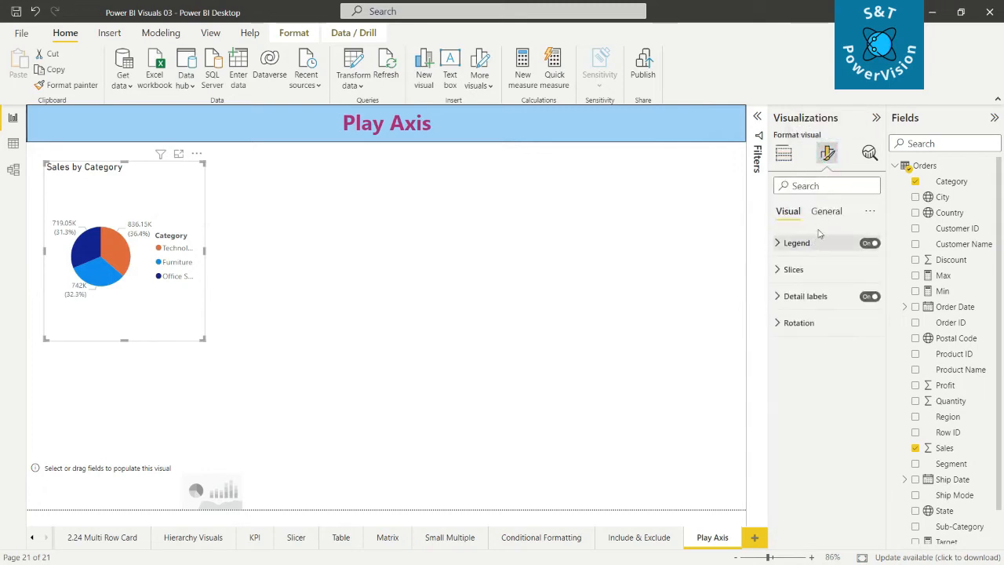
{"action": "left_click", "coordinate": [826, 212]}
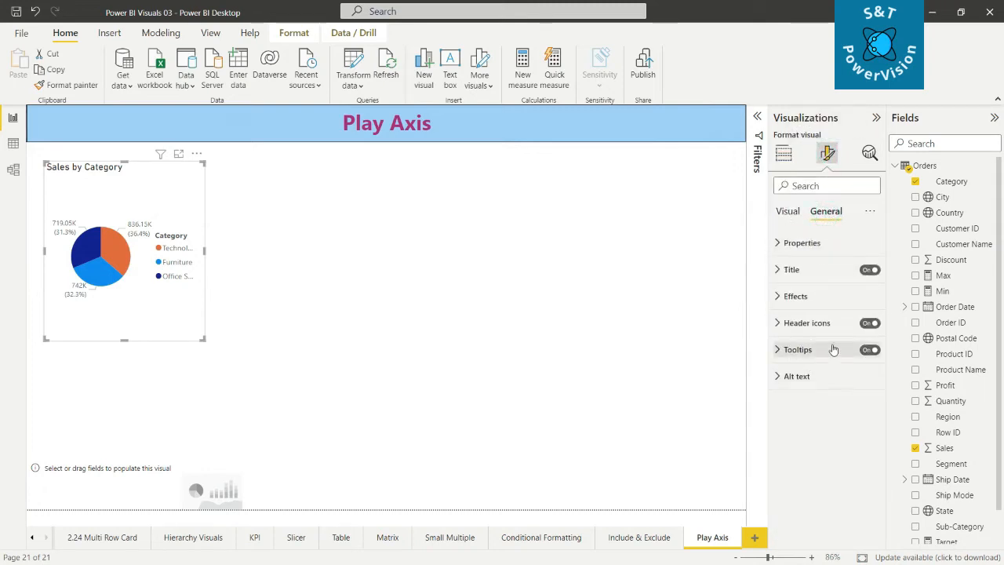
{"action": "left_click", "coordinate": [777, 246]}
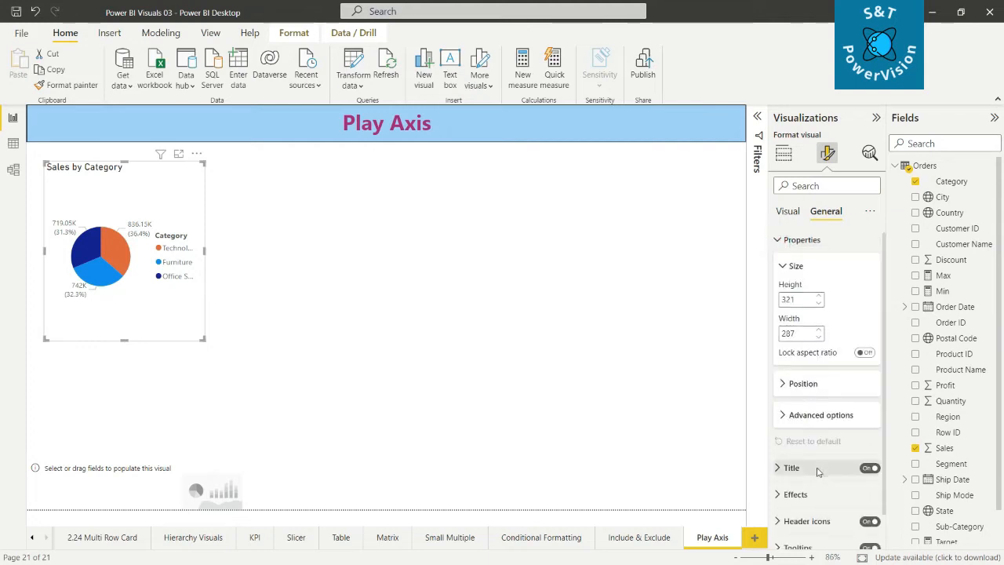
{"action": "scroll", "coordinate": [817, 486], "scroll_direction": "down", "scroll_amount": 1}
{"action": "scroll", "coordinate": [819, 479], "scroll_direction": "up", "scroll_amount": 1}
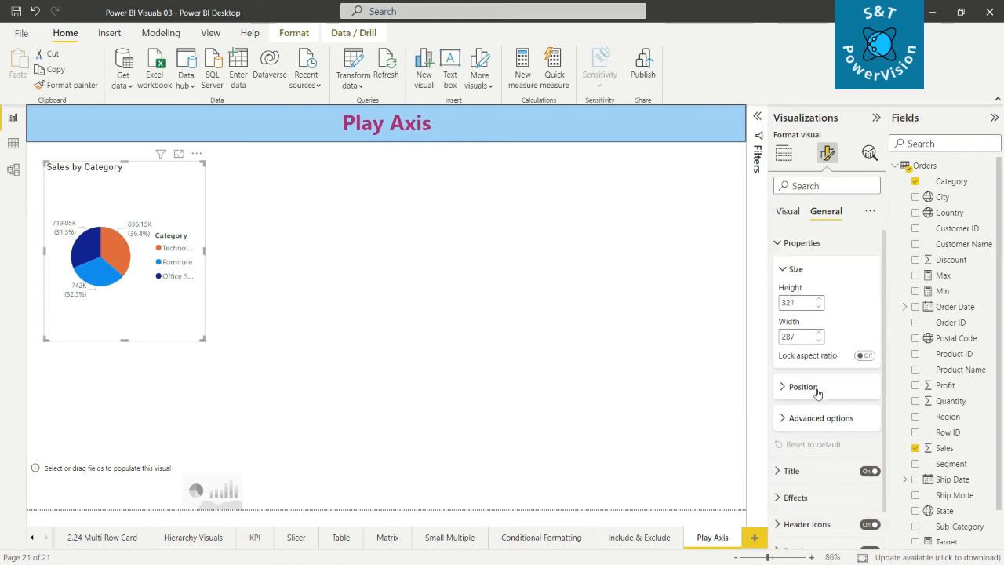
{"action": "left_click", "coordinate": [788, 211]}
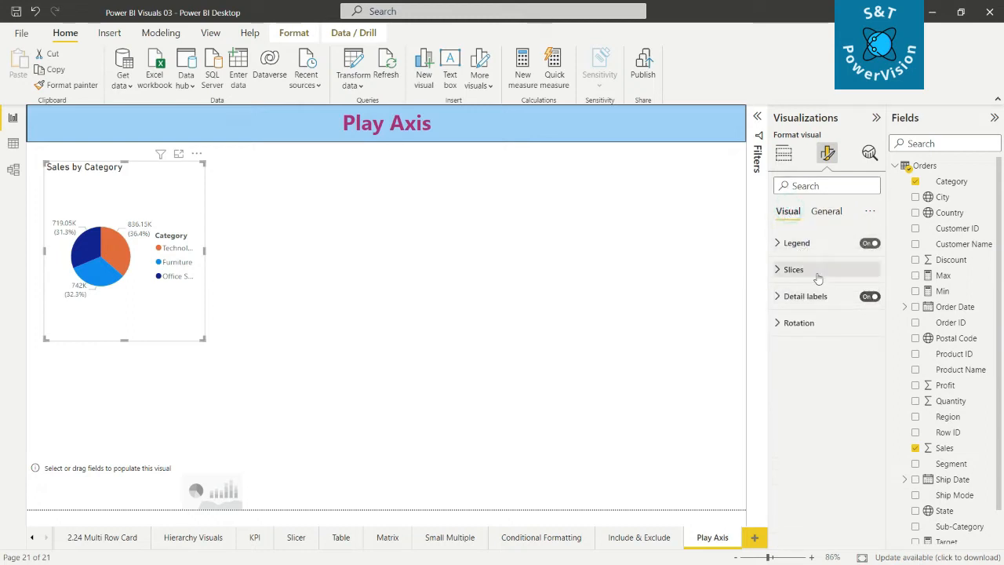
{"action": "left_click", "coordinate": [824, 212]}
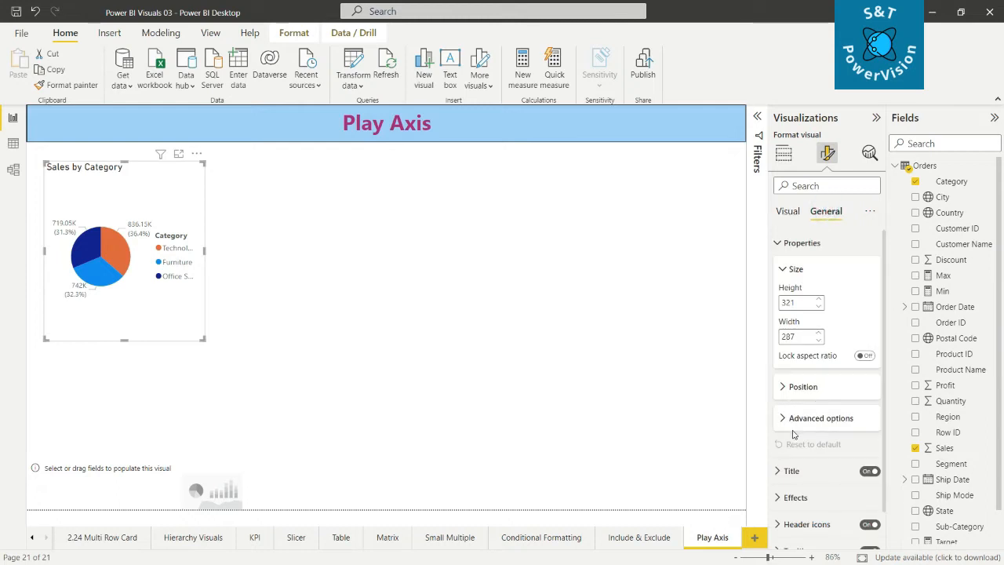
{"action": "left_click", "coordinate": [795, 500]}
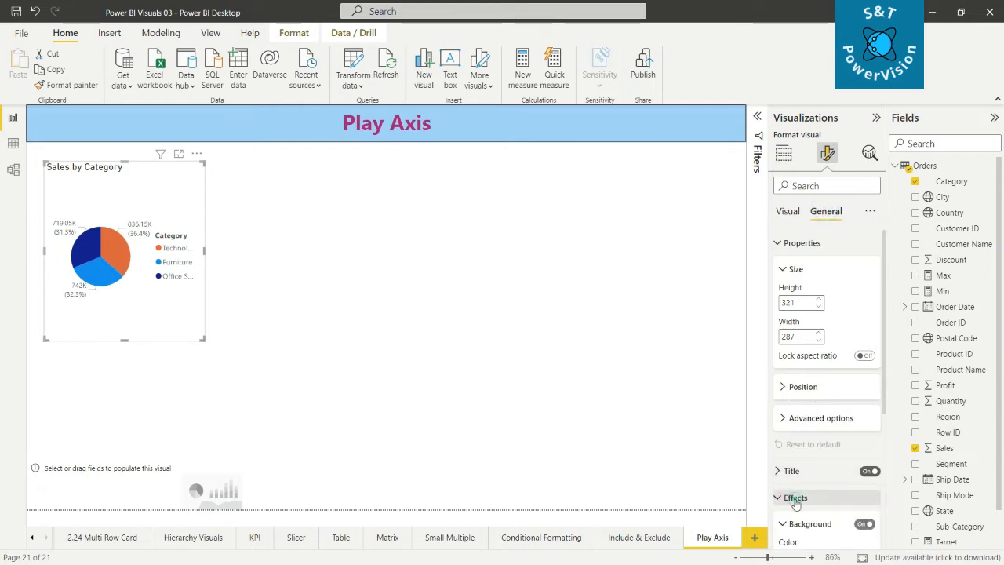
{"action": "scroll", "coordinate": [831, 494], "scroll_direction": "down", "scroll_amount": 1}
{"action": "scroll", "coordinate": [848, 490], "scroll_direction": "down", "scroll_amount": 1}
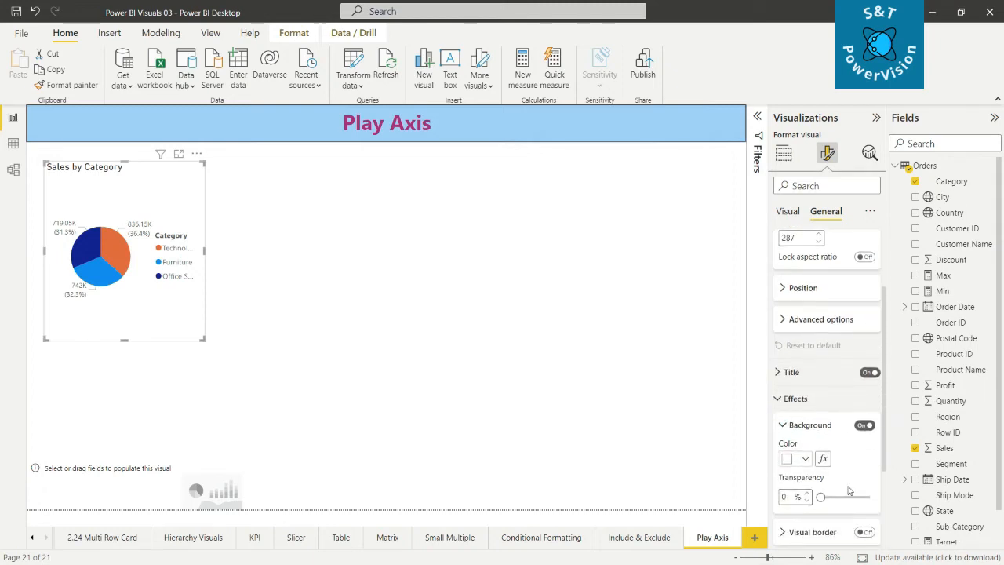
{"action": "scroll", "coordinate": [848, 490], "scroll_direction": "down", "scroll_amount": 1}
{"action": "left_click", "coordinate": [864, 487]}
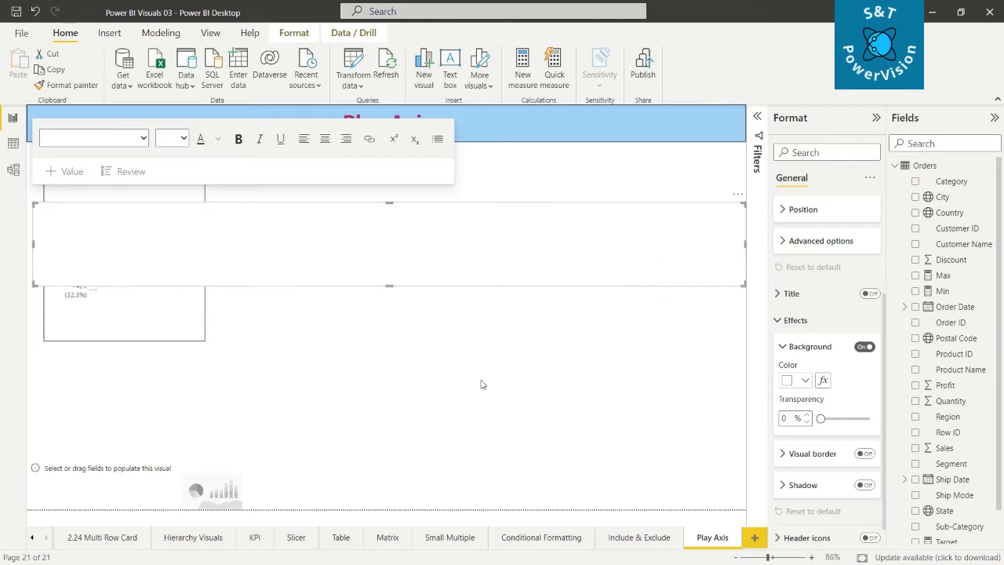
{"action": "left_click", "coordinate": [482, 385]}
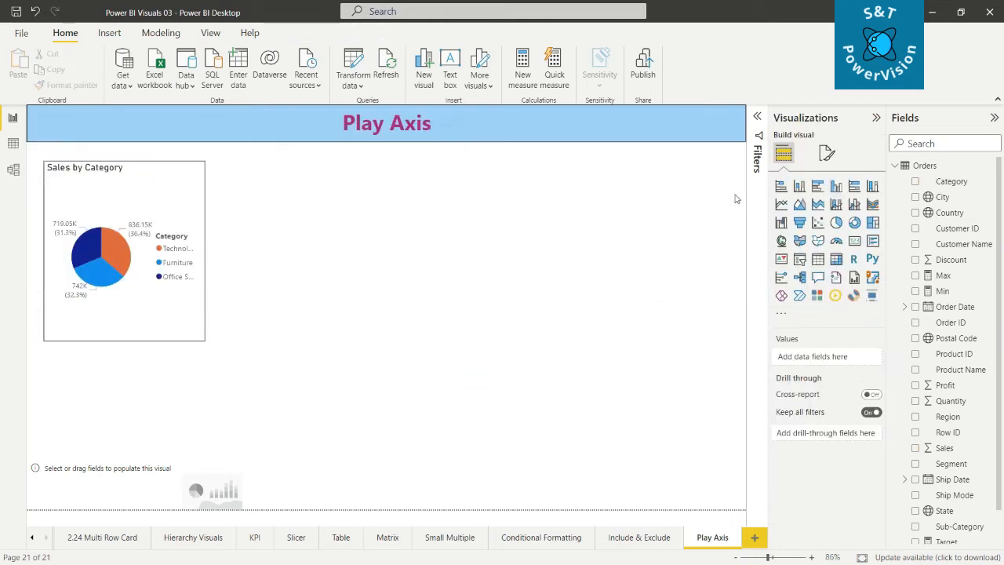
Insert an empty stacked bar chart, place it just right of the pie chart, and enlarge it to align with the pie chart's lower edge.
{"action": "left_click", "coordinate": [780, 185]}
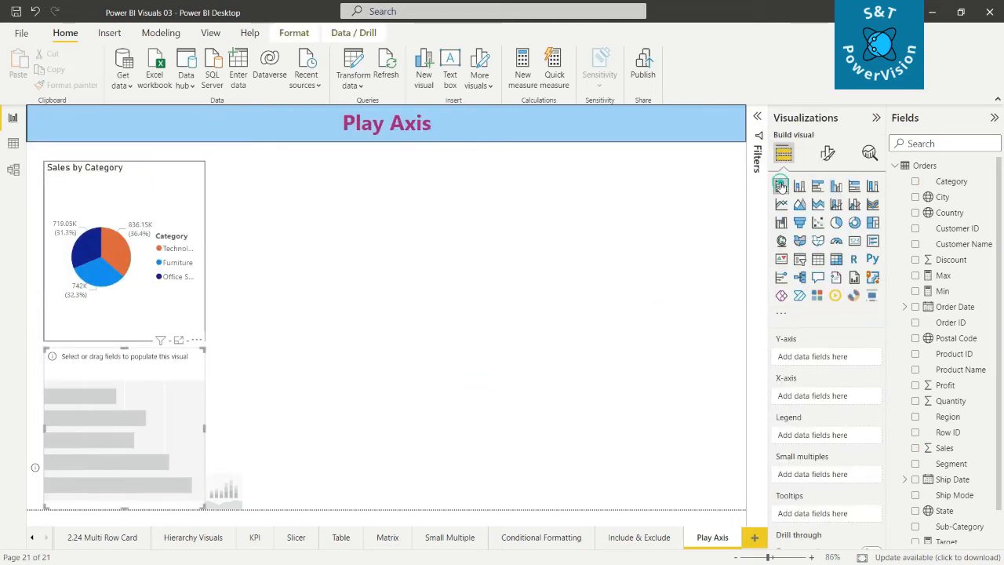
{"action": "left_click_drag", "start_coordinate": [88, 382], "coordinate": [276, 196]}
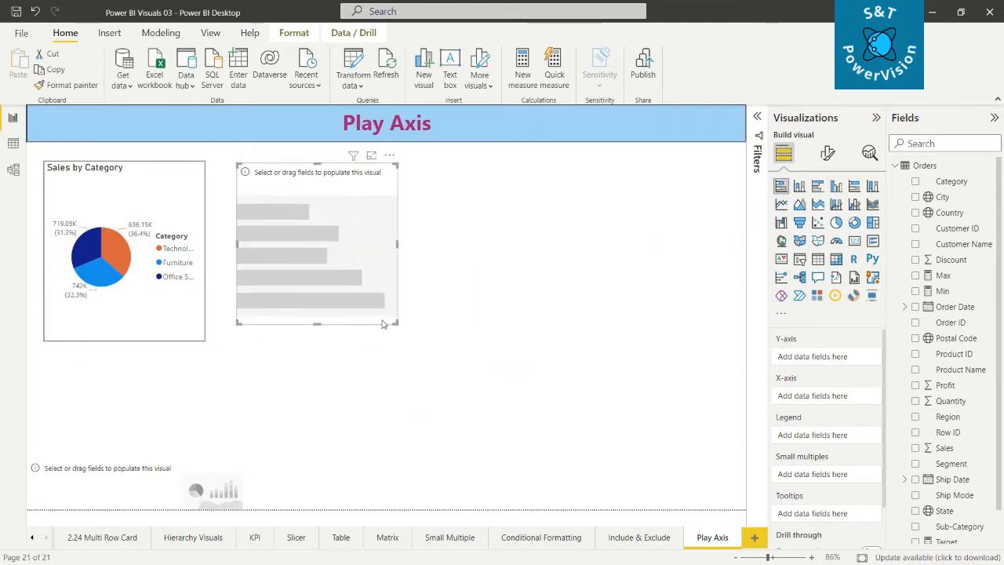
{"action": "left_click_drag", "start_coordinate": [394, 321], "coordinate": [408, 340]}
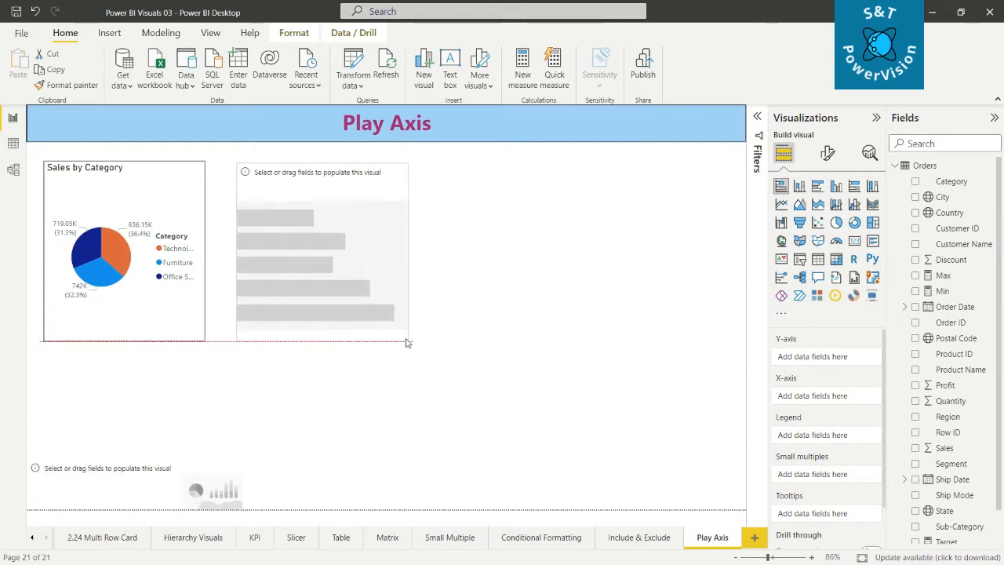
{"action": "left_click", "coordinate": [828, 152]}
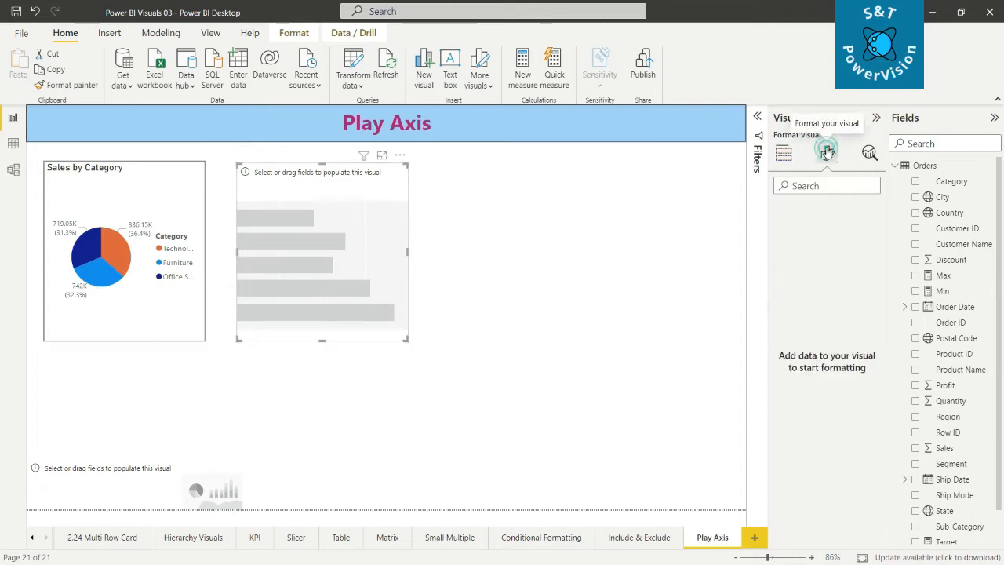
{"action": "left_click", "coordinate": [782, 153]}
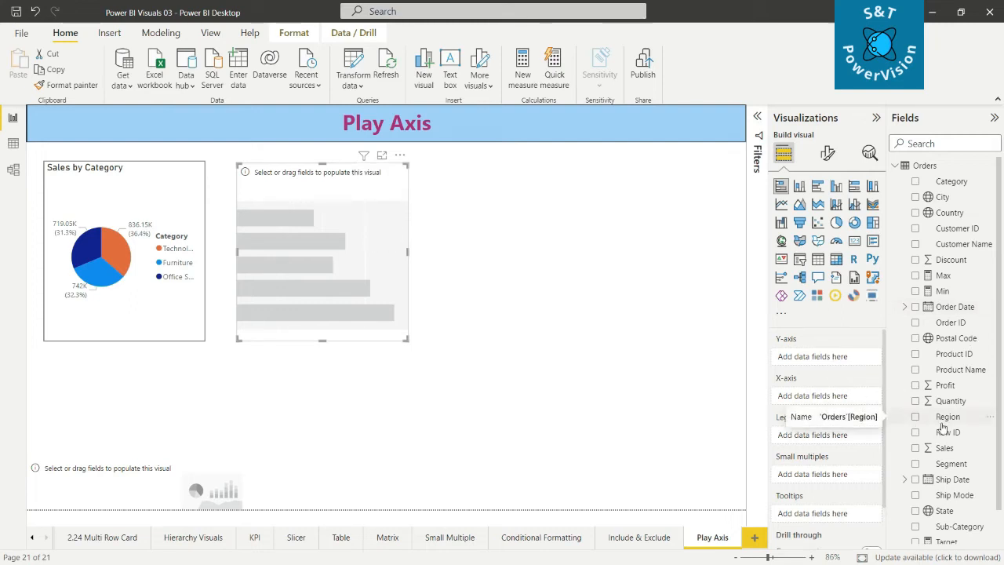
Assign Region to the bar chart's Y-axis, Profit to its X-axis and Category to its legend, widen the chart, and deselect it.
{"action": "left_click_drag", "start_coordinate": [943, 426], "coordinate": [816, 357]}
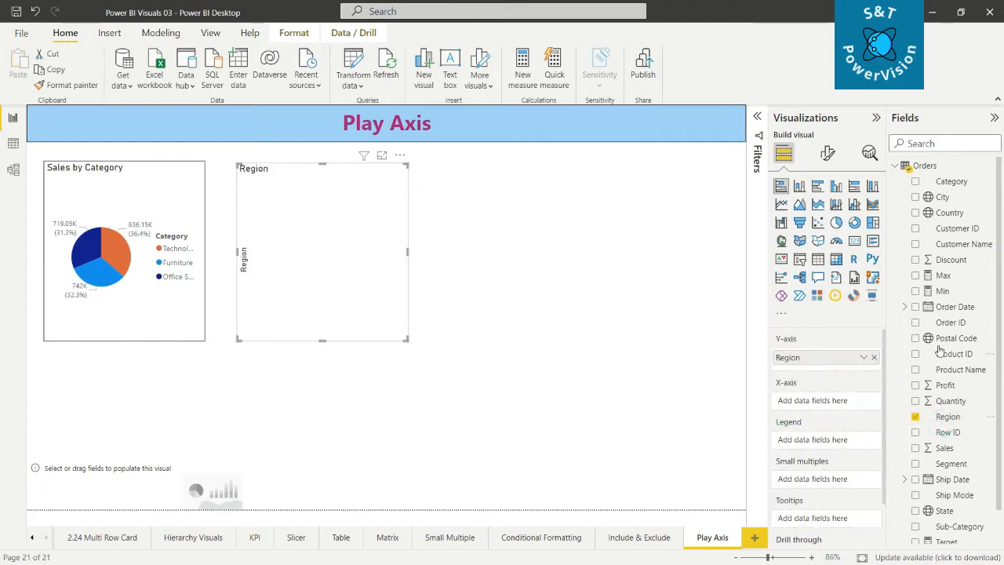
{"action": "left_click_drag", "start_coordinate": [947, 385], "coordinate": [807, 404]}
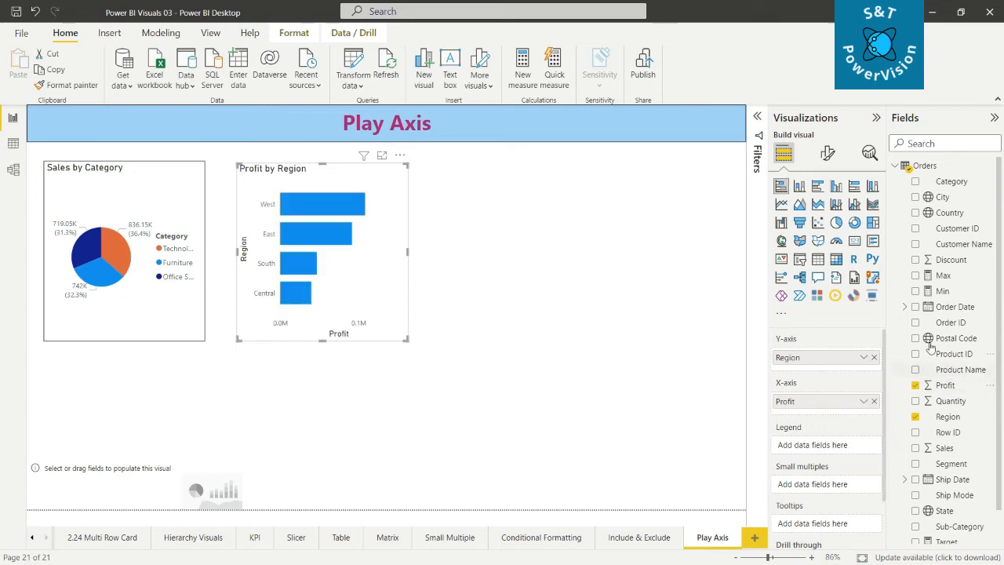
{"action": "left_click_drag", "start_coordinate": [947, 181], "coordinate": [826, 445]}
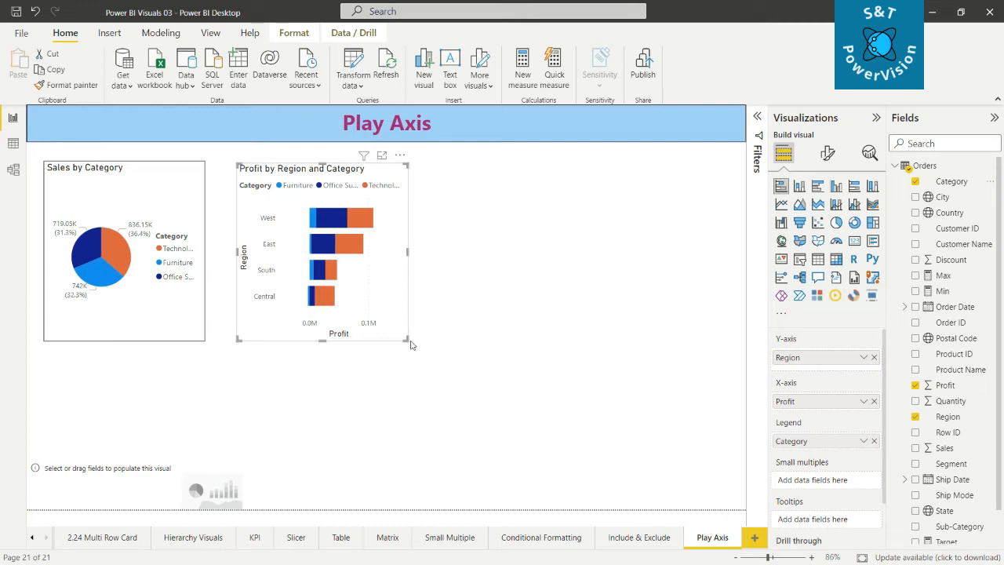
{"action": "left_click_drag", "start_coordinate": [406, 338], "coordinate": [489, 336]}
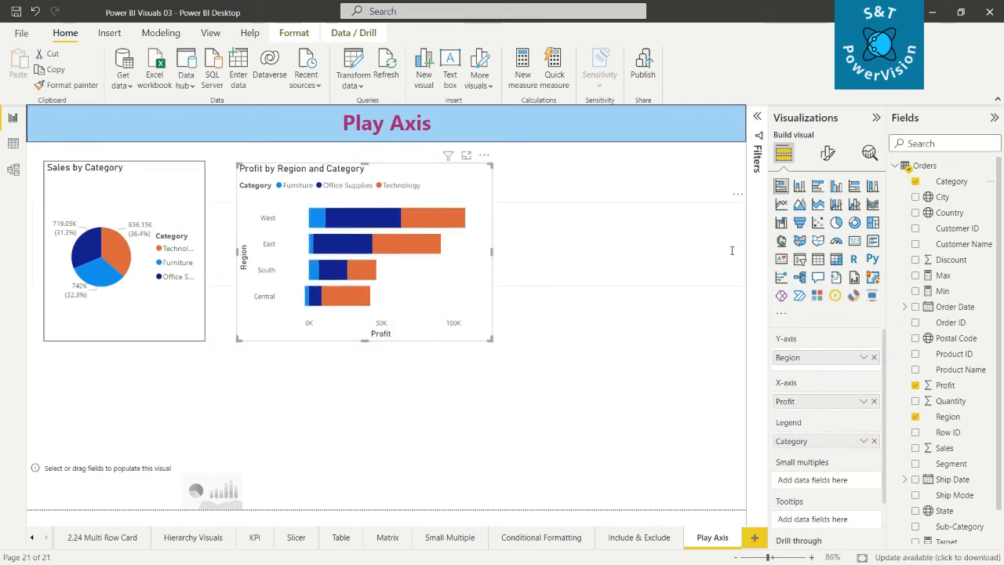
{"action": "left_click", "coordinate": [681, 240]}
{"action": "left_click", "coordinate": [659, 376]}
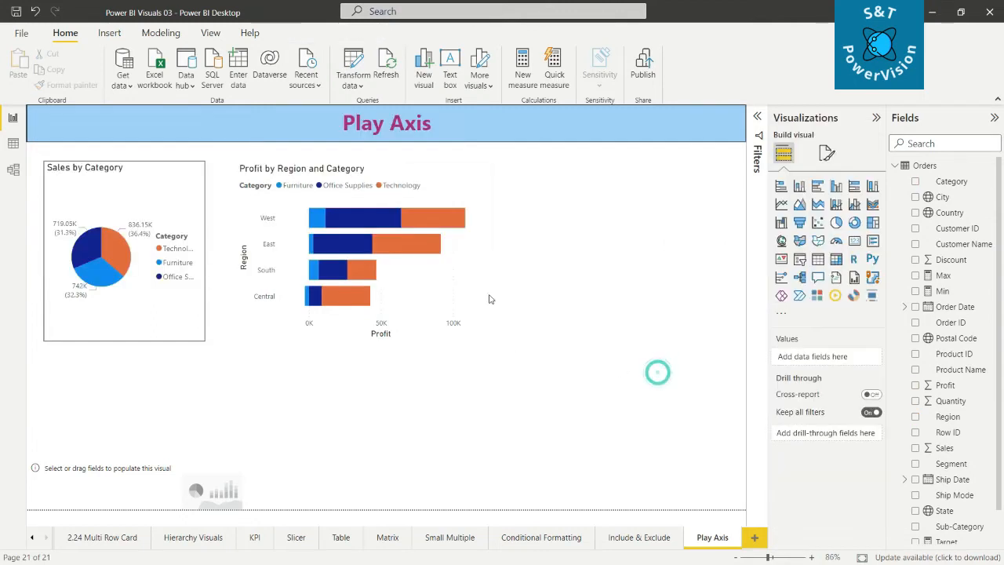
Turn on the visual border for the Profit by Region and Category bar chart in its general effects settings, and deselect the chart.
{"action": "left_click", "coordinate": [431, 270]}
{"action": "left_click", "coordinate": [827, 155]}
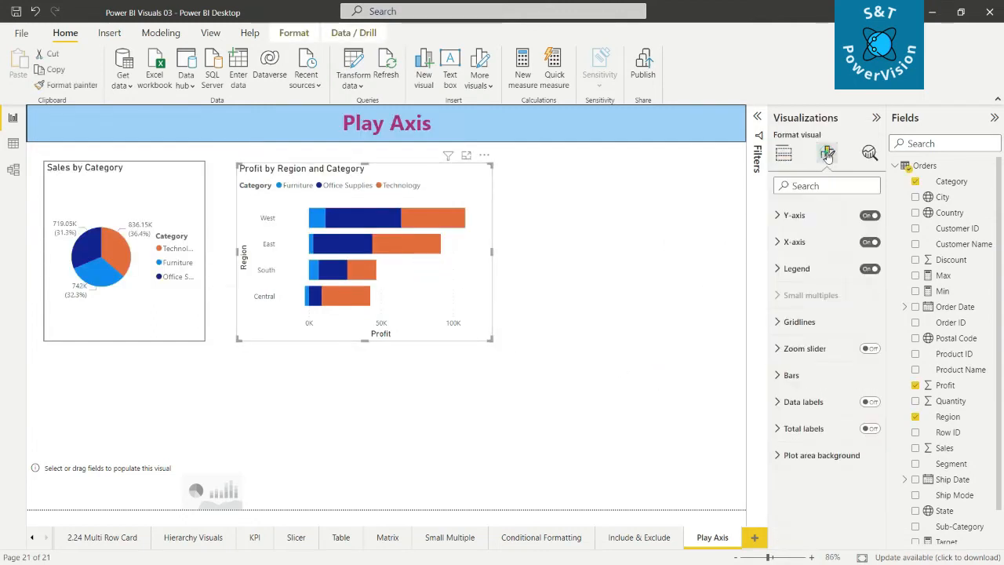
{"action": "left_click", "coordinate": [828, 210]}
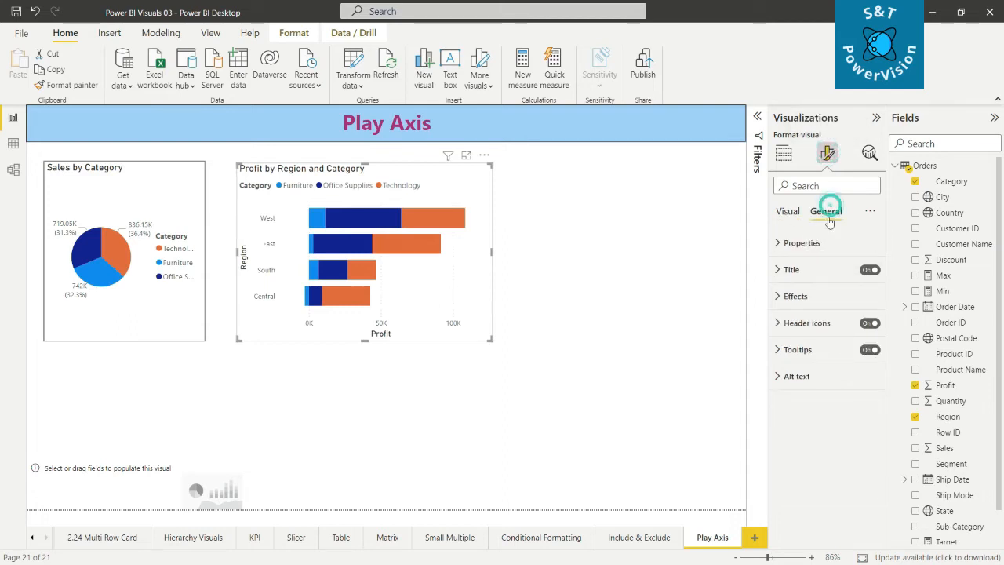
{"action": "left_click", "coordinate": [795, 295]}
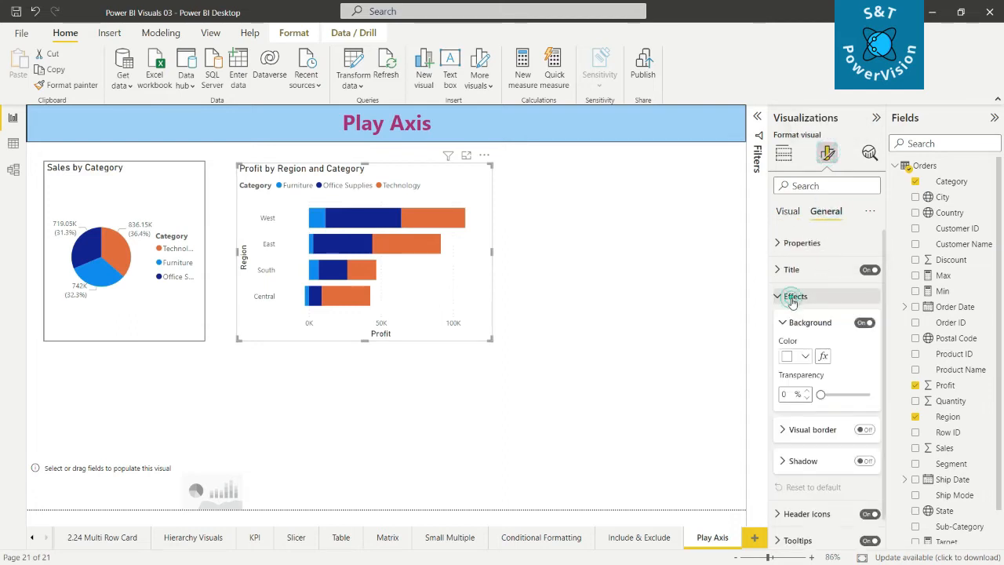
{"action": "left_click", "coordinate": [864, 428]}
{"action": "left_click", "coordinate": [726, 435]}
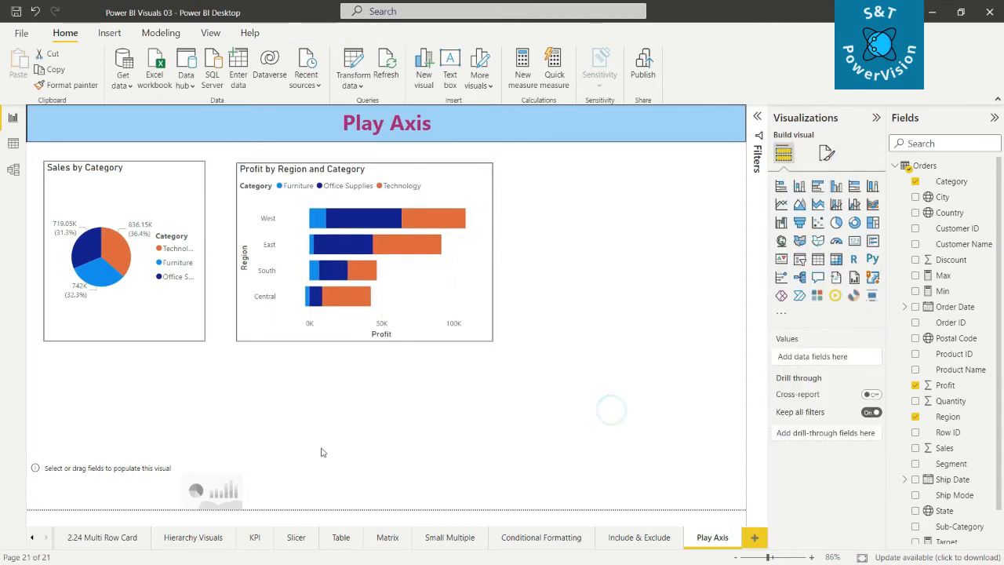
{"action": "left_click", "coordinate": [211, 469]}
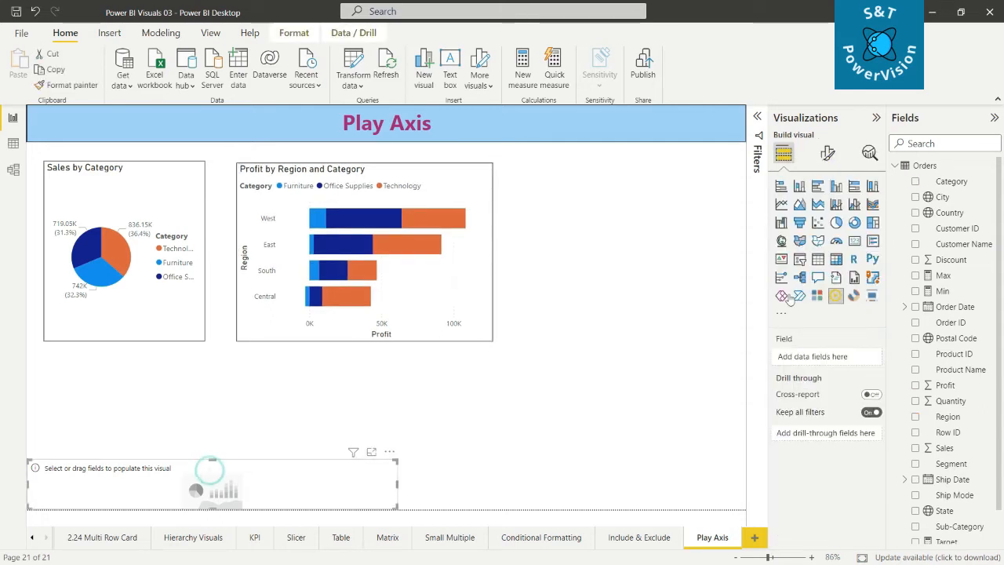
{"action": "left_click", "coordinate": [831, 154]}
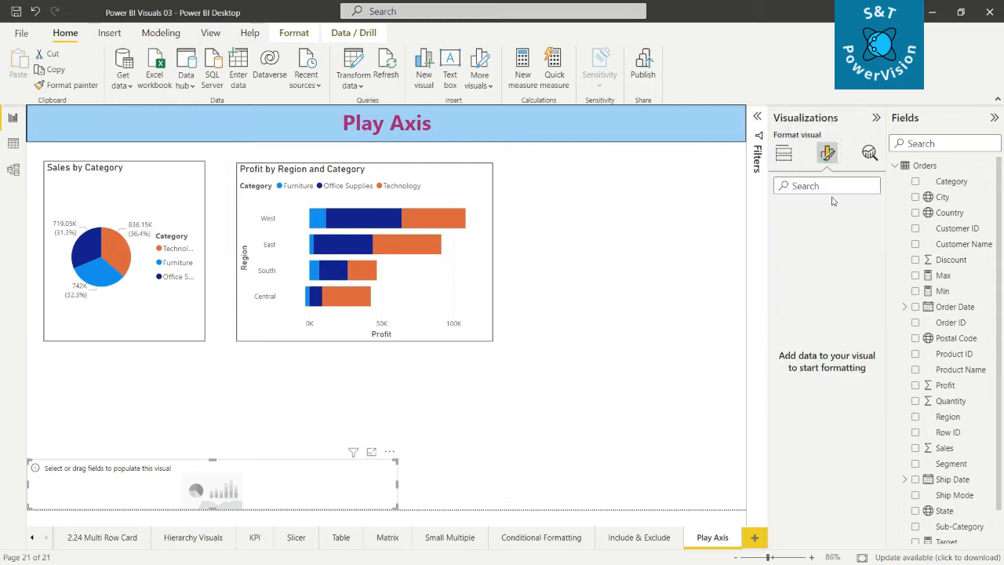
{"action": "left_click", "coordinate": [785, 155]}
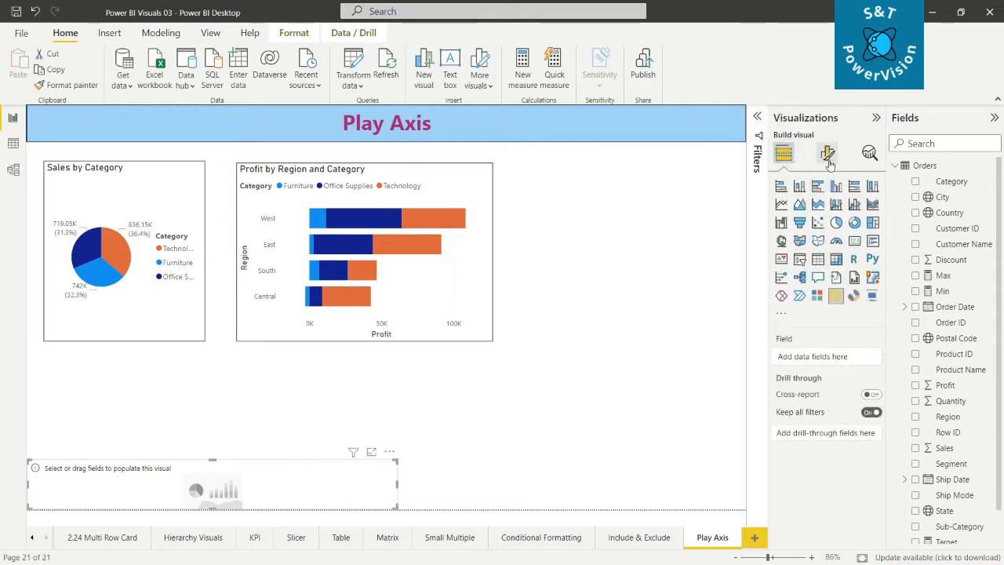
{"action": "left_click", "coordinate": [602, 228]}
{"action": "left_click", "coordinate": [581, 397]}
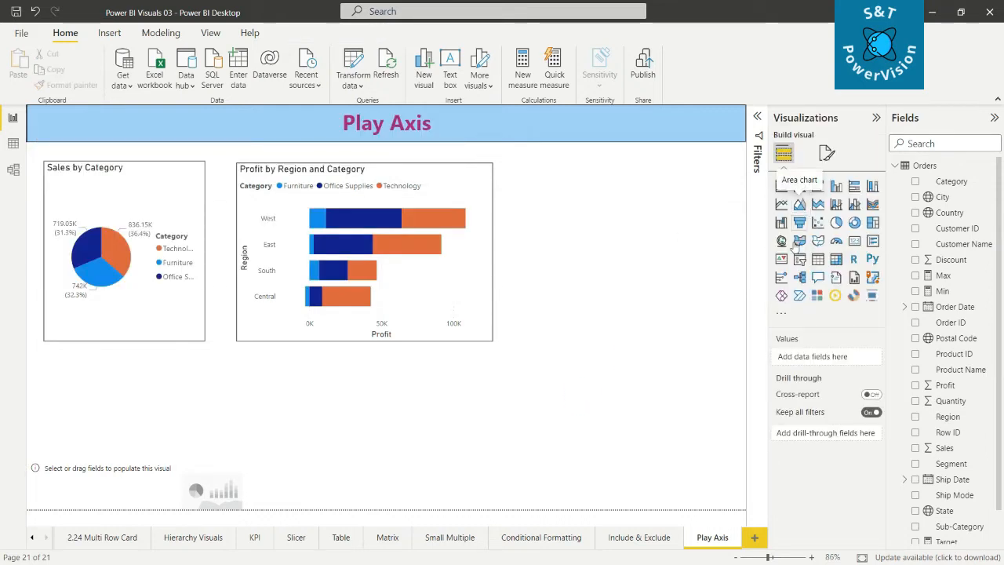
Insert an area chart beside the bar chart with Order Date as X-axis, Sales as Y-axis and Profit as secondary y-axis, and enlarge it.
{"action": "left_click", "coordinate": [799, 204]}
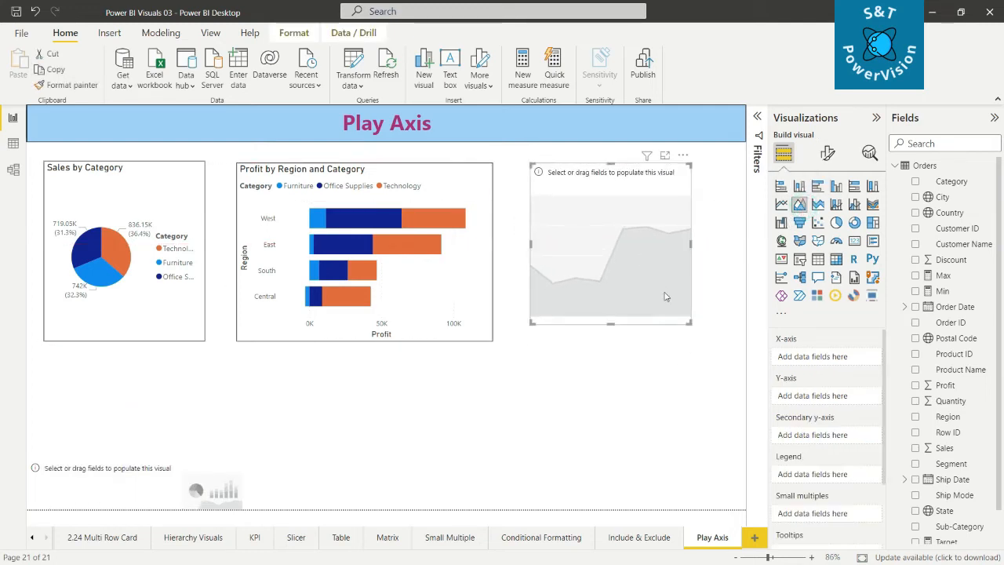
{"action": "left_click_drag", "start_coordinate": [688, 322], "coordinate": [698, 339]}
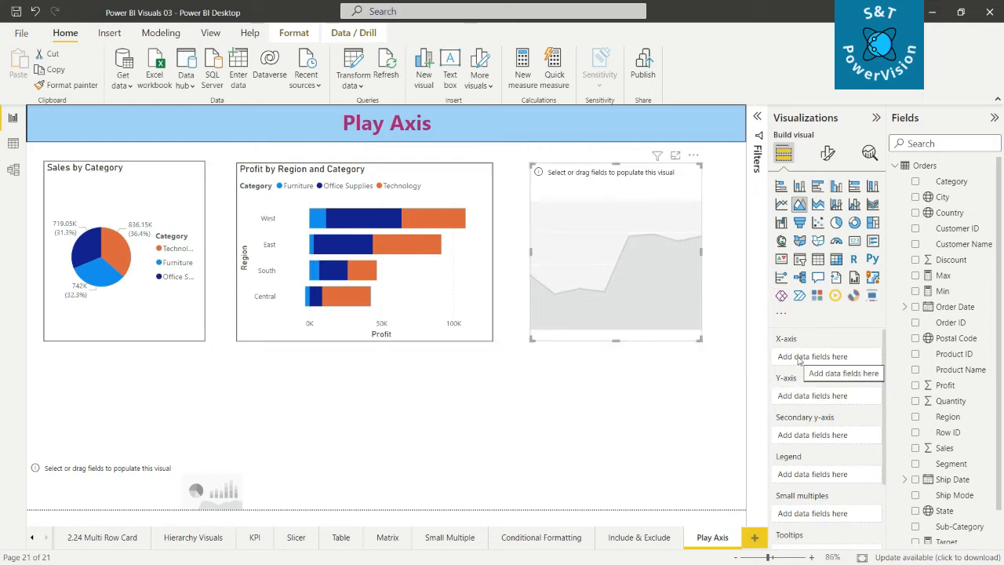
{"action": "left_click_drag", "start_coordinate": [963, 310], "coordinate": [844, 357]}
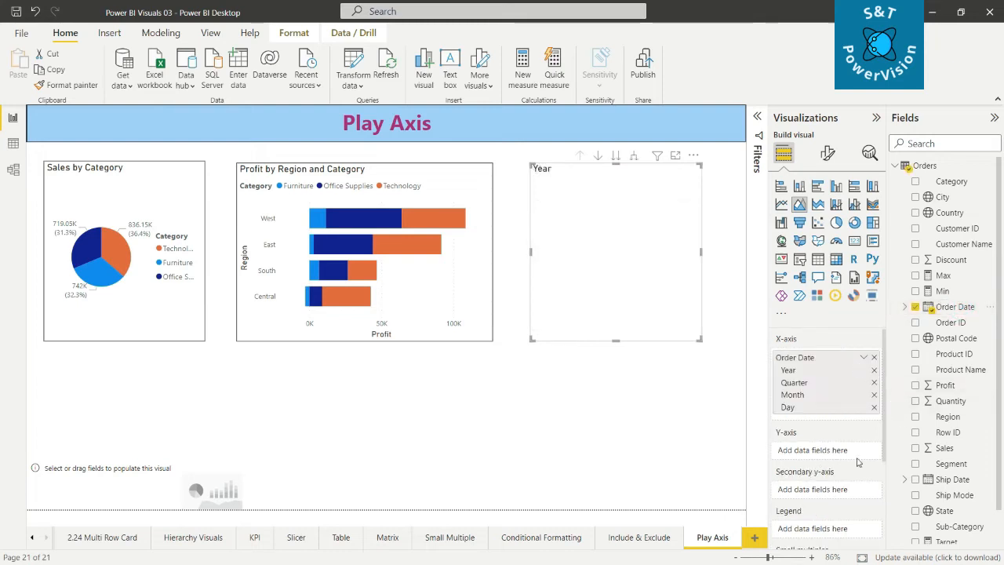
{"action": "left_click_drag", "start_coordinate": [949, 453], "coordinate": [844, 455]}
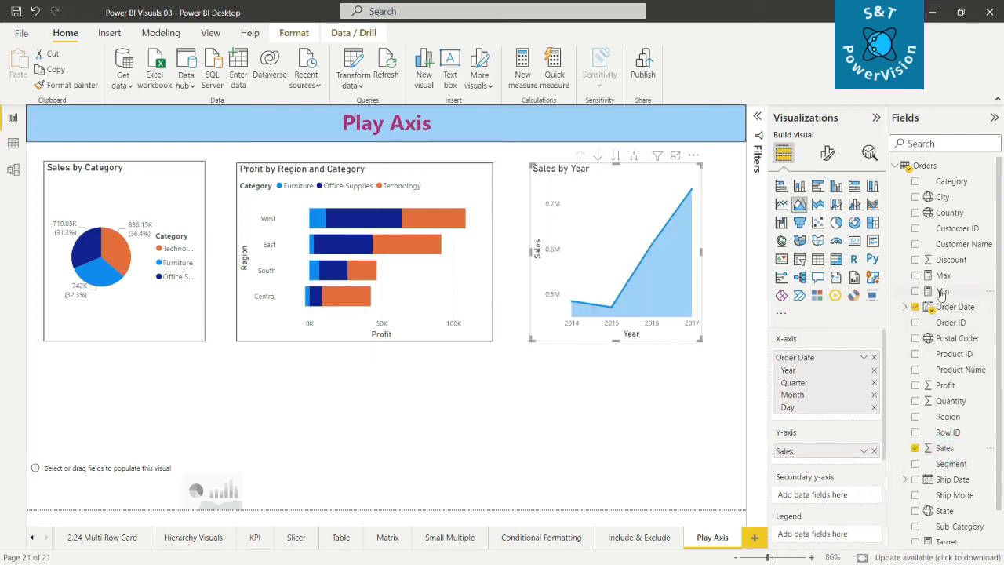
{"action": "left_click_drag", "start_coordinate": [945, 389], "coordinate": [819, 496]}
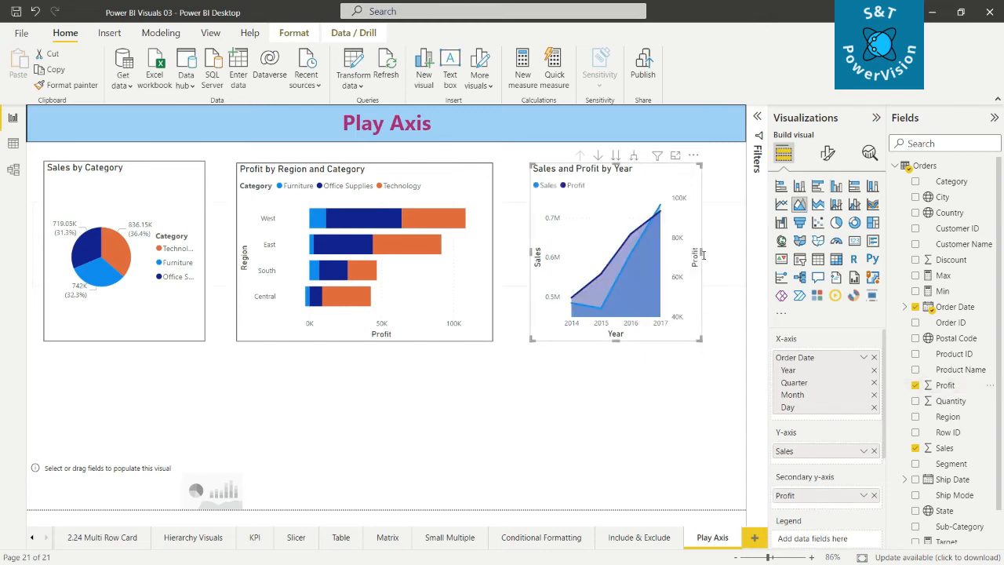
{"action": "left_click_drag", "start_coordinate": [703, 253], "coordinate": [735, 253]}
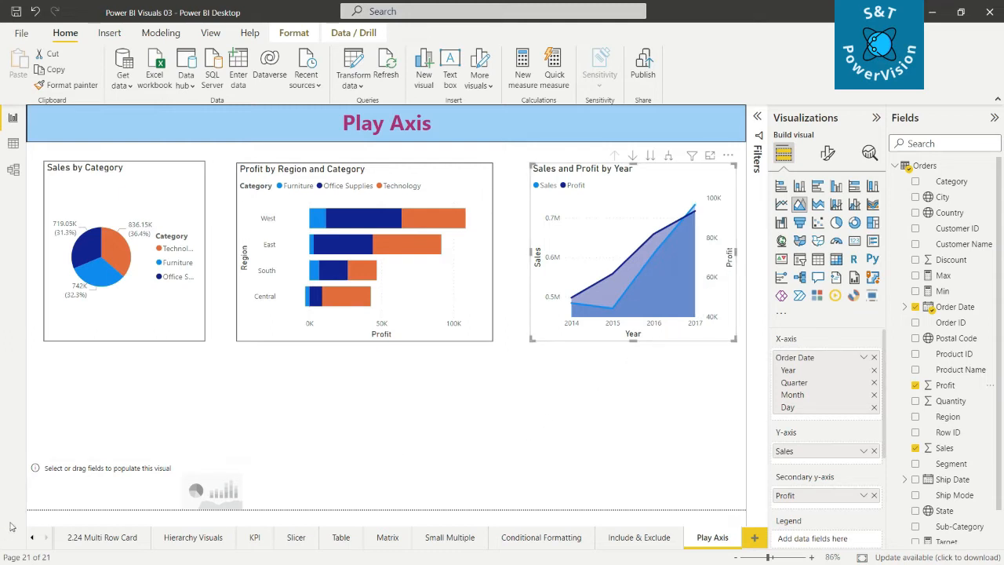
Assign Order Date to the Play Axis visual, keeping only its Year level, and enlarge the visual to show larger playback controls.
{"action": "left_click", "coordinate": [84, 478]}
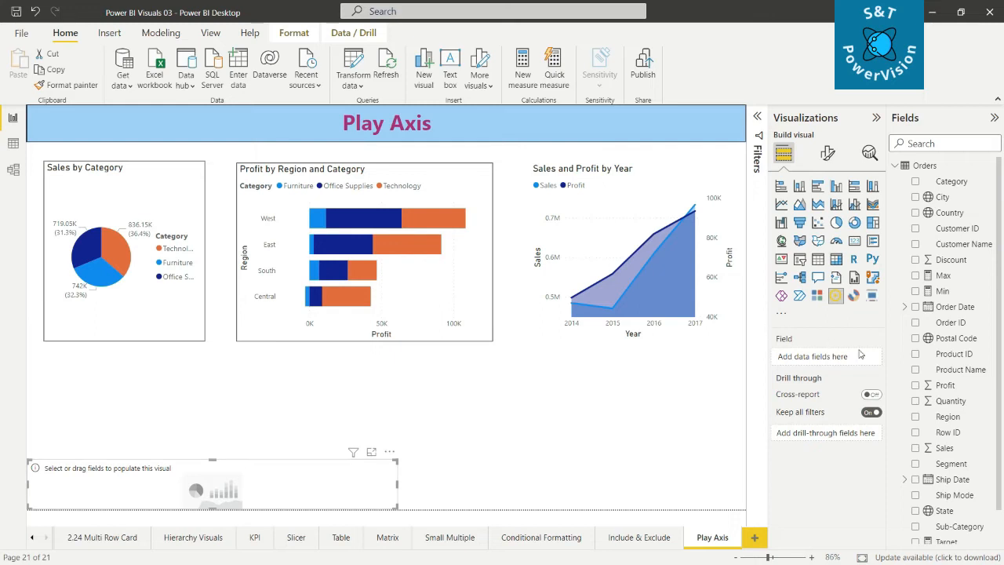
{"action": "left_click_drag", "start_coordinate": [966, 306], "coordinate": [859, 356]}
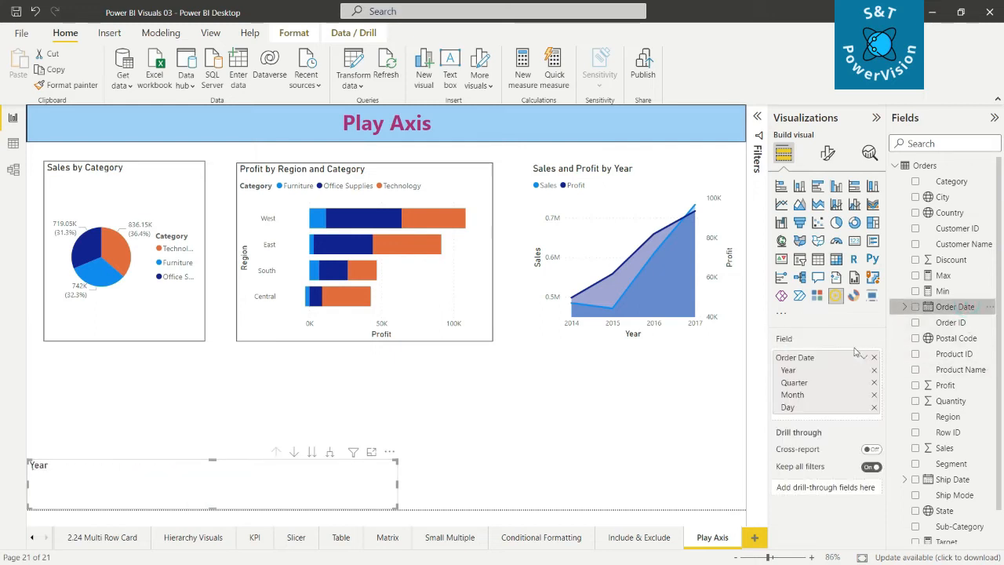
{"action": "left_click", "coordinate": [873, 383]}
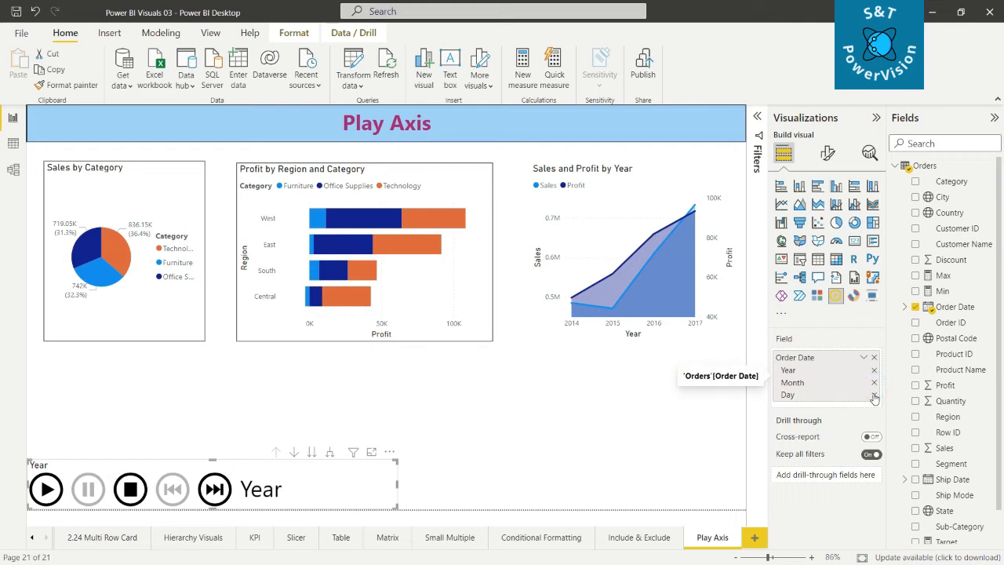
{"action": "left_click", "coordinate": [873, 394]}
{"action": "left_click", "coordinate": [873, 382]}
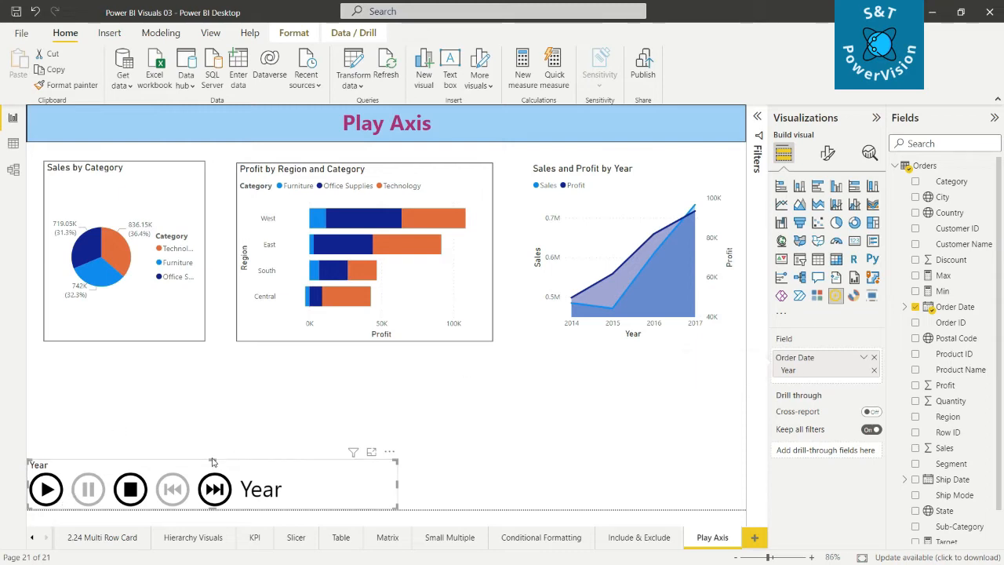
{"action": "left_click_drag", "start_coordinate": [212, 459], "coordinate": [213, 423]}
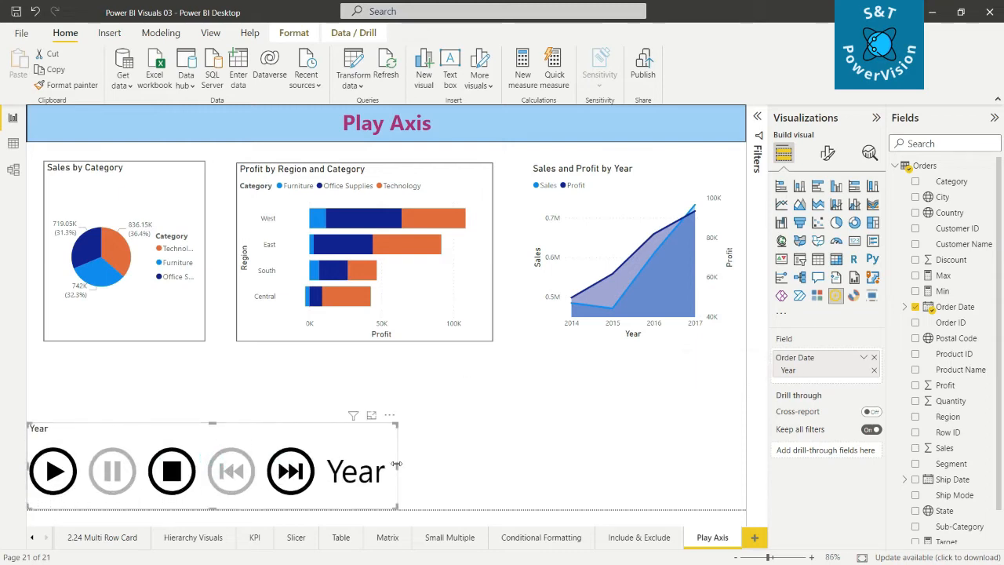
{"action": "left_click_drag", "start_coordinate": [397, 466], "coordinate": [547, 466]}
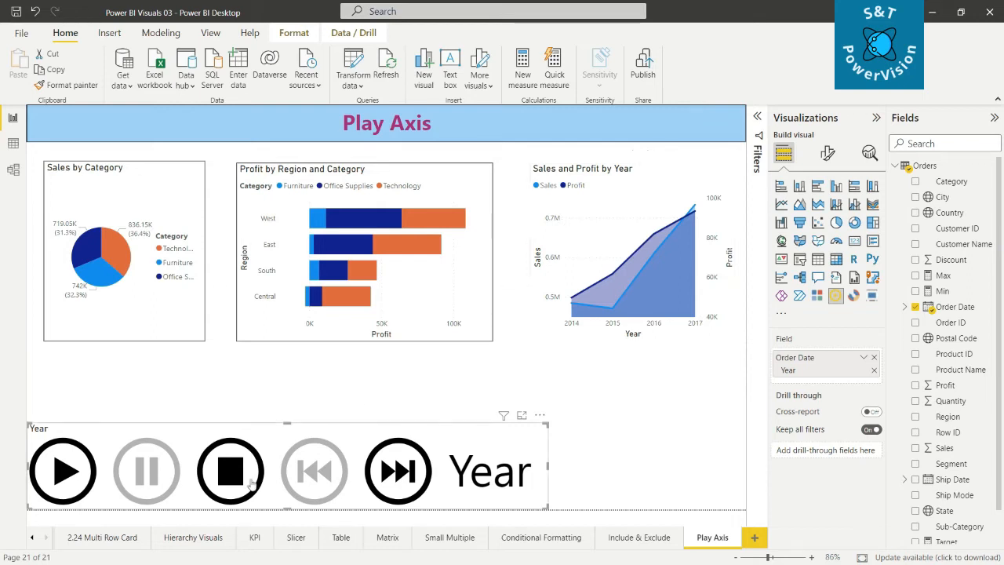
Play the yearly animation, pause it at 2015, resume it to the end, and replay it in full to examine the charts.
{"action": "left_click", "coordinate": [71, 471]}
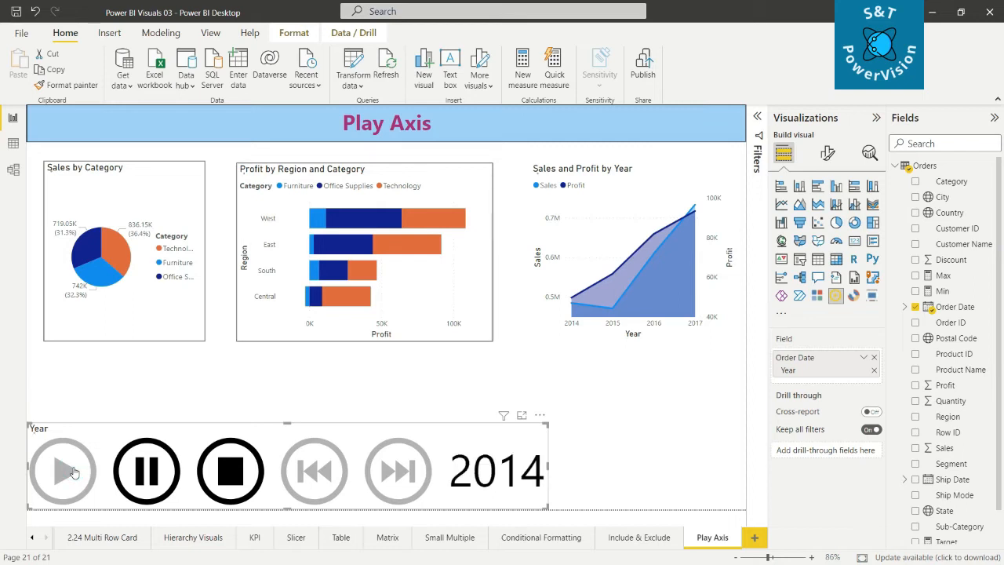
{"action": "left_click", "coordinate": [71, 471]}
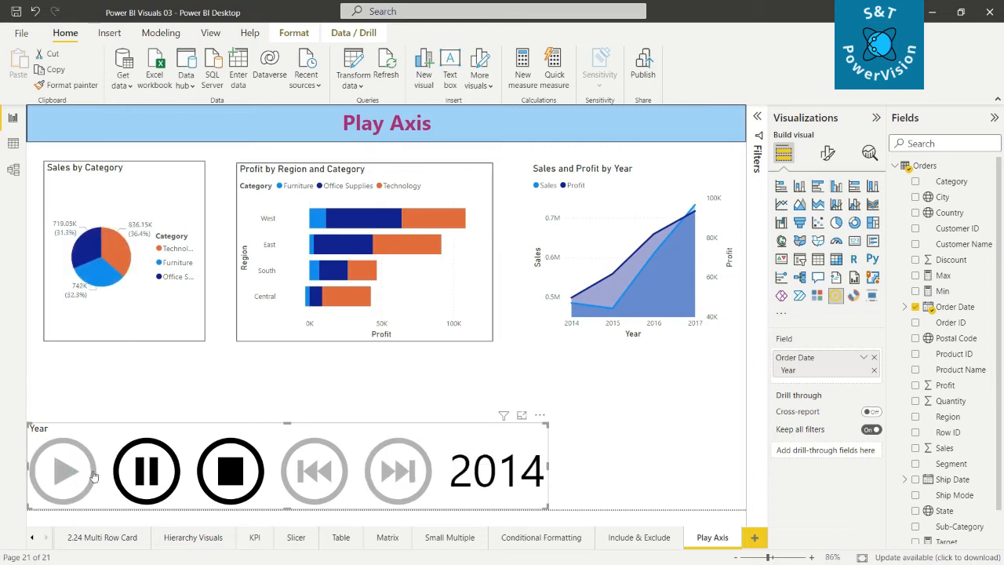
{"action": "left_click", "coordinate": [138, 475]}
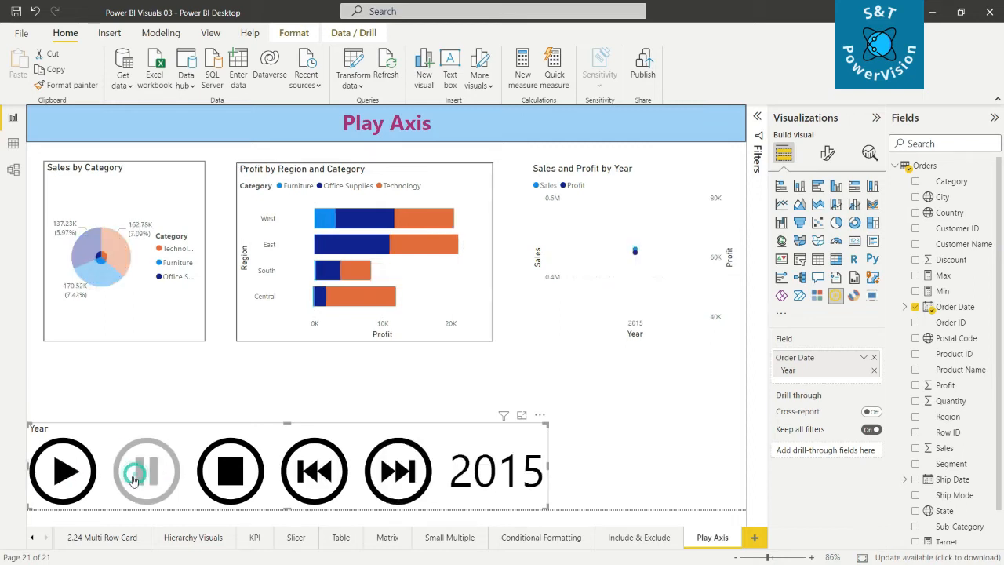
{"action": "left_click", "coordinate": [66, 472]}
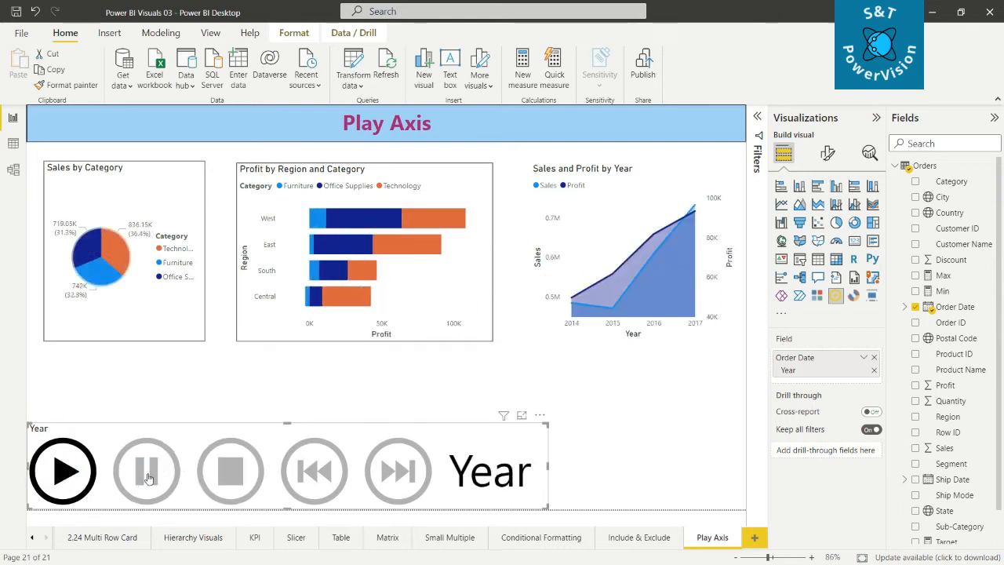
{"action": "left_click", "coordinate": [62, 476]}
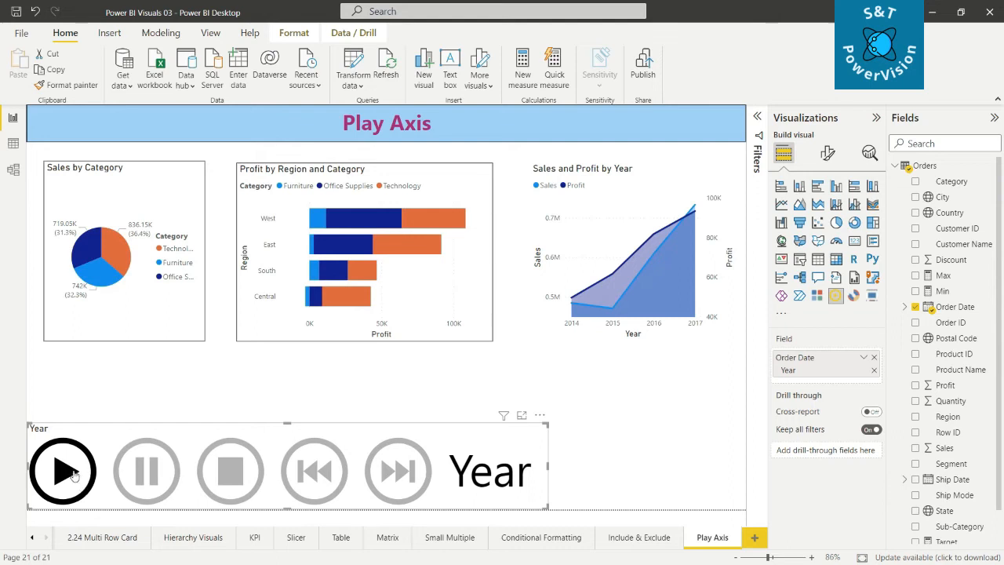
Replay the animation, pausing at 2014, 2015 and 2016 to examine how the three charts respond to each year.
{"action": "left_click", "coordinate": [73, 473]}
{"action": "left_click", "coordinate": [156, 470]}
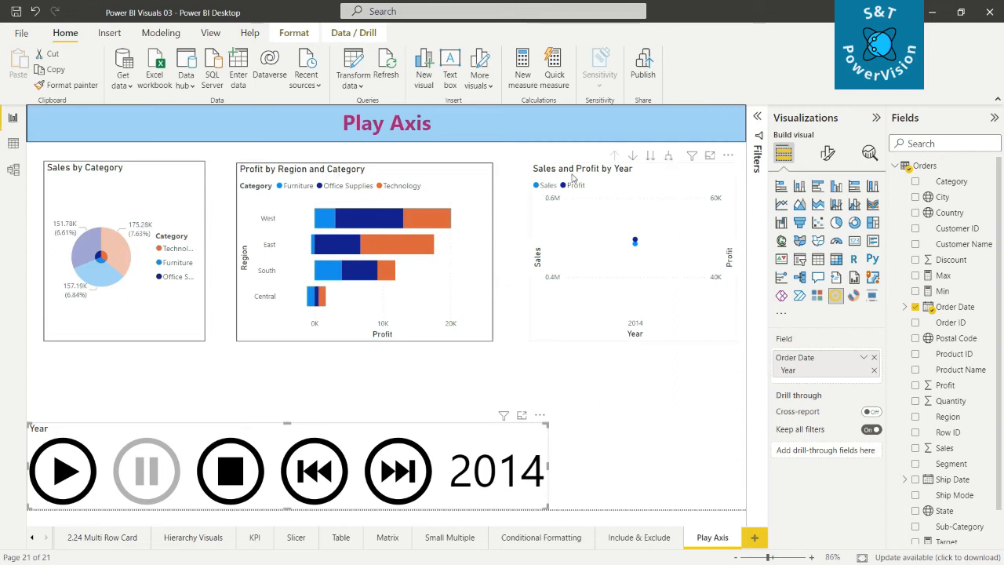
{"action": "left_click", "coordinate": [64, 474]}
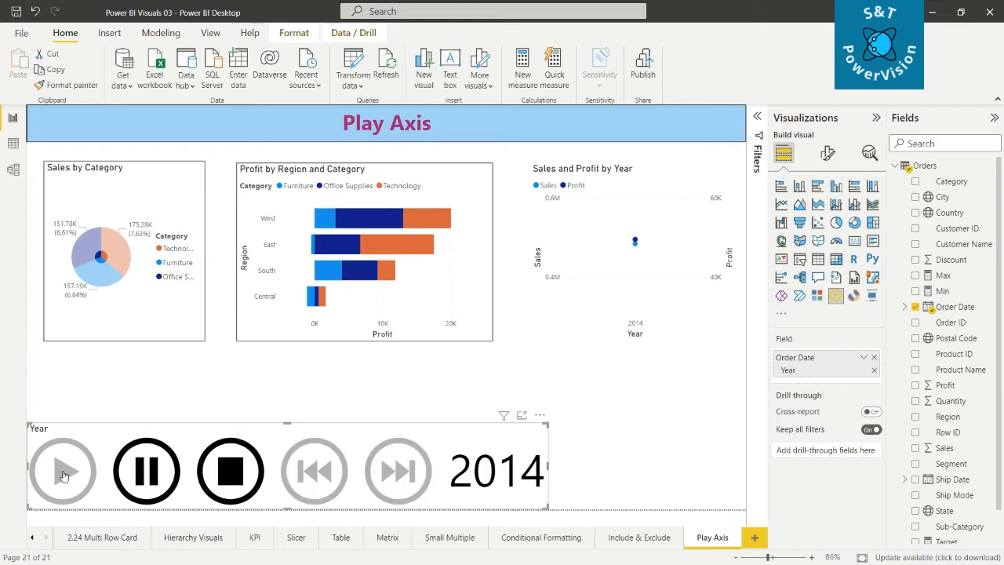
{"action": "left_click", "coordinate": [159, 468]}
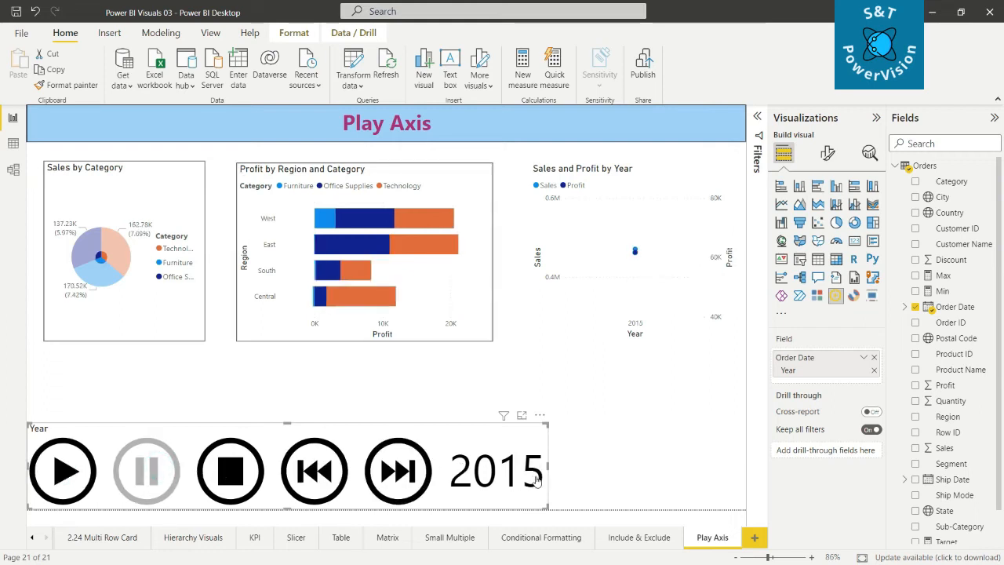
{"action": "left_click", "coordinate": [65, 473]}
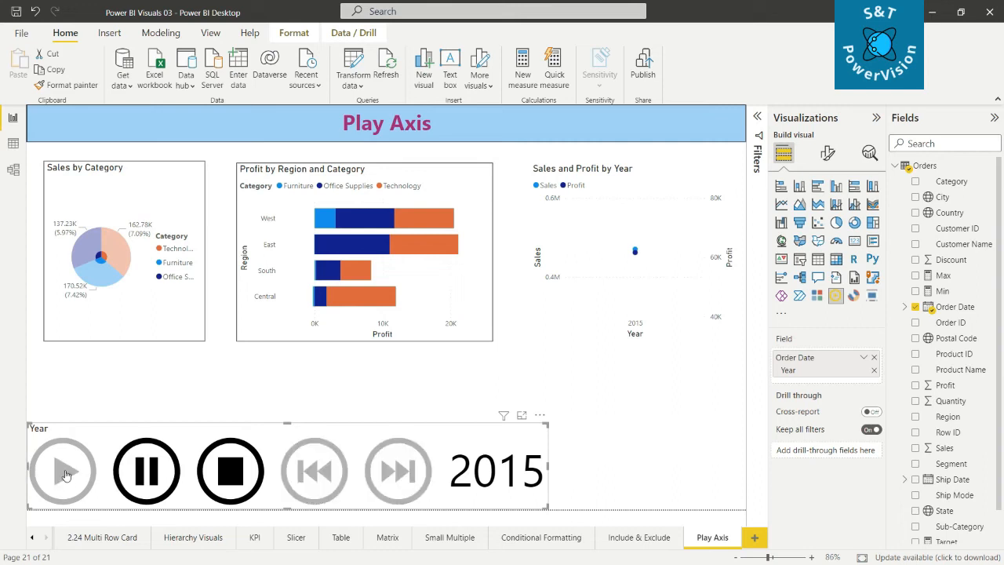
{"action": "left_click", "coordinate": [145, 480]}
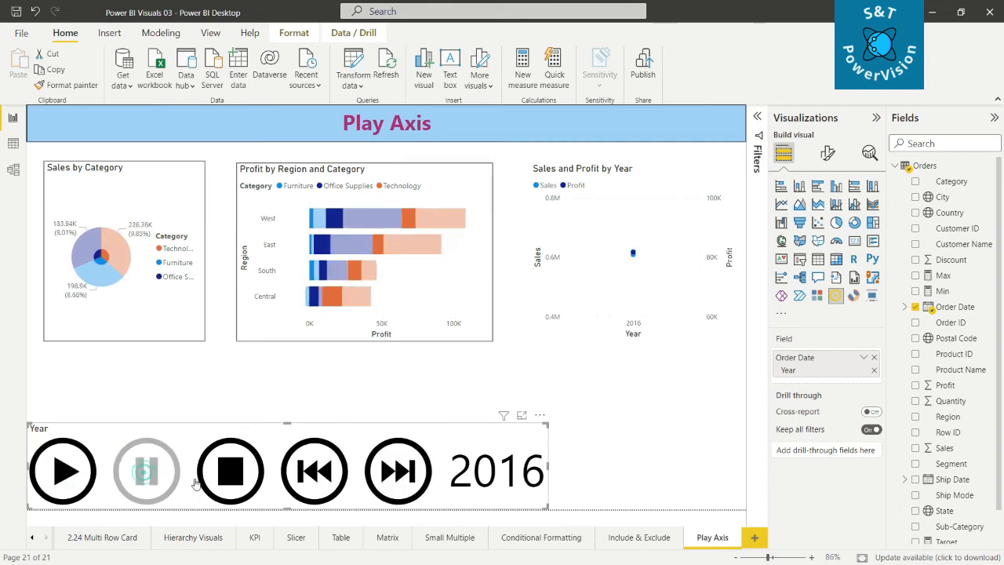
Resume the yearly animation from 2016 to its end and reduce the height of the Play Axis visual.
{"action": "left_click", "coordinate": [65, 471]}
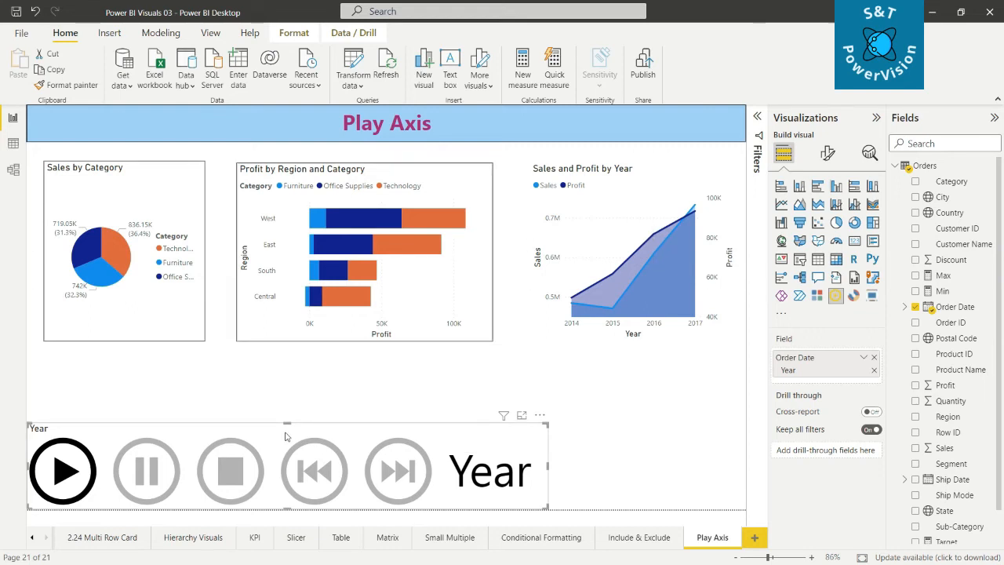
{"action": "left_click_drag", "start_coordinate": [288, 424], "coordinate": [288, 446]}
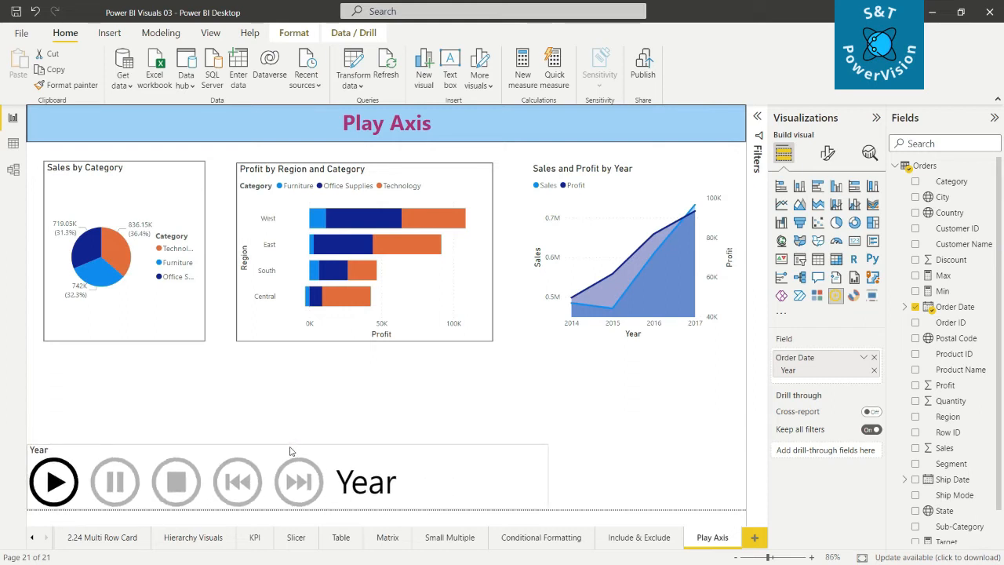
Insert an empty slicer below the charts, shrinking it to a thin strip and widening it across all three charts.
{"action": "left_click", "coordinate": [417, 396]}
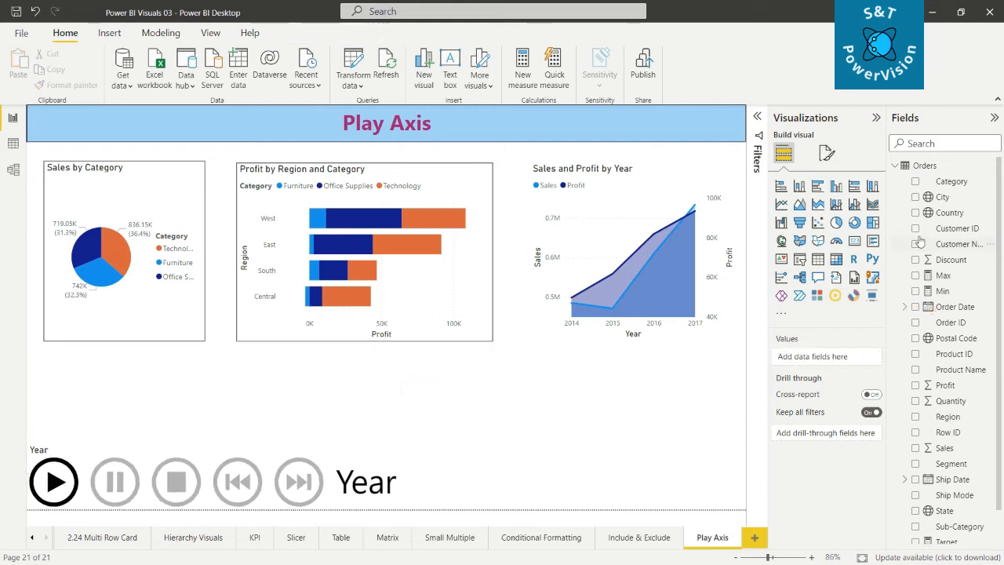
{"action": "left_click", "coordinate": [799, 260]}
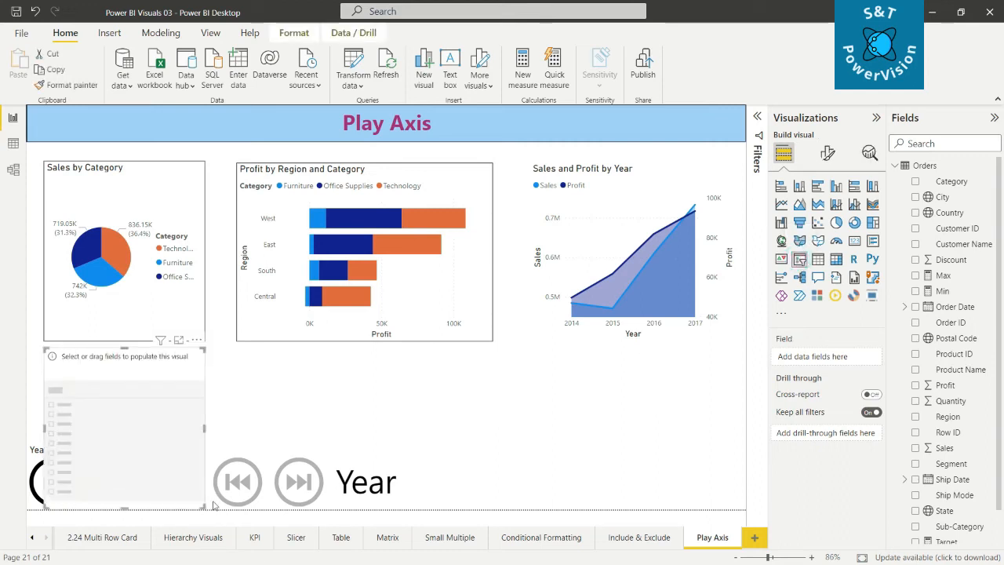
{"action": "left_click_drag", "start_coordinate": [126, 509], "coordinate": [145, 379]}
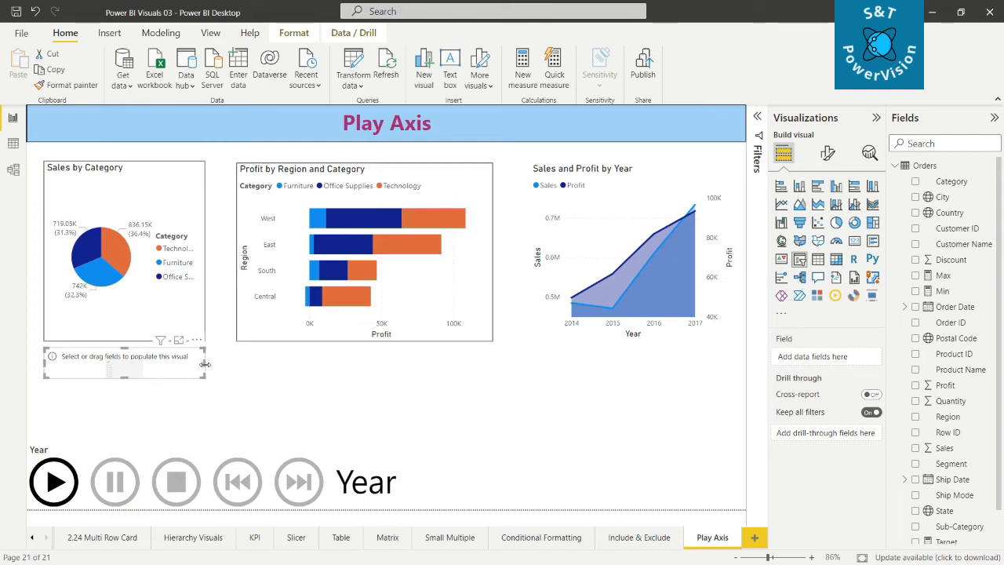
{"action": "left_click_drag", "start_coordinate": [205, 364], "coordinate": [691, 364]}
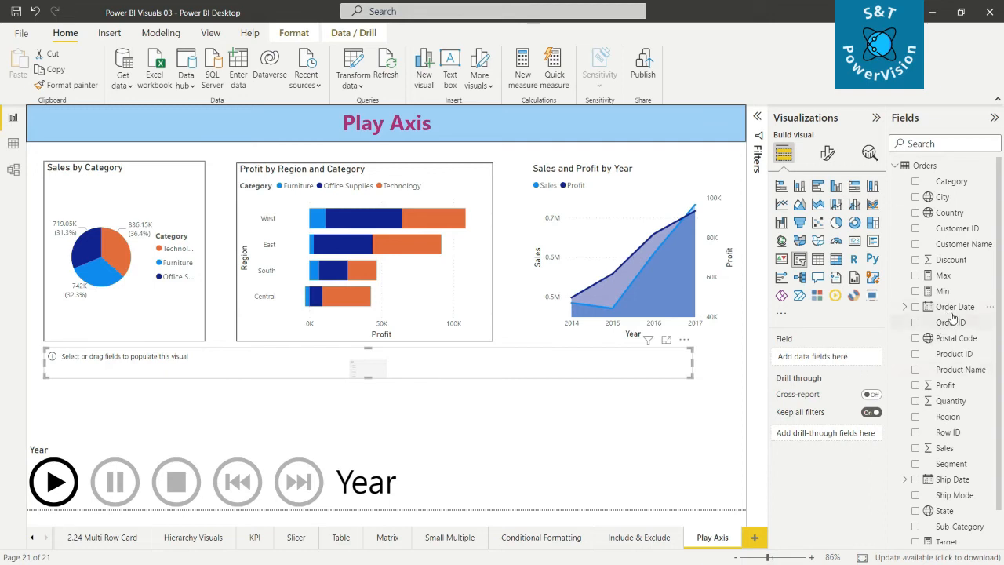
Assign Order Date to the slicer as a Date Hierarchy and keep only its Year level.
{"action": "left_click_drag", "start_coordinate": [951, 312], "coordinate": [861, 361]}
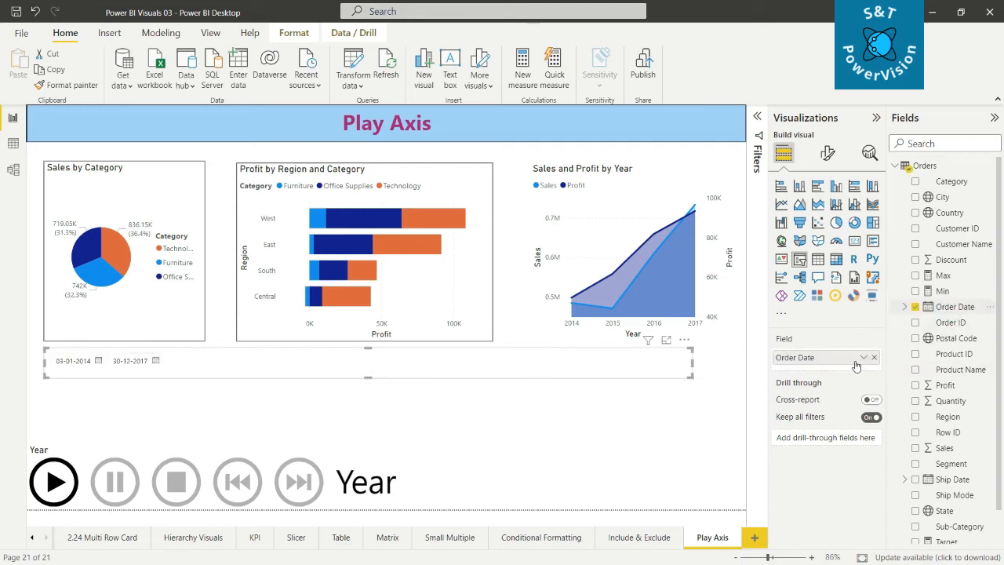
{"action": "left_click", "coordinate": [864, 359]}
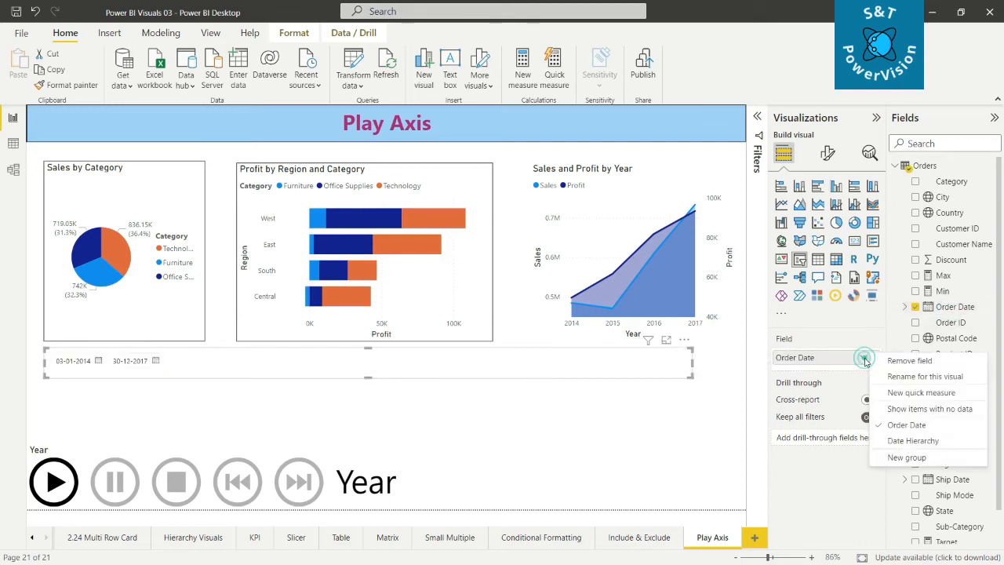
{"action": "left_click", "coordinate": [911, 441]}
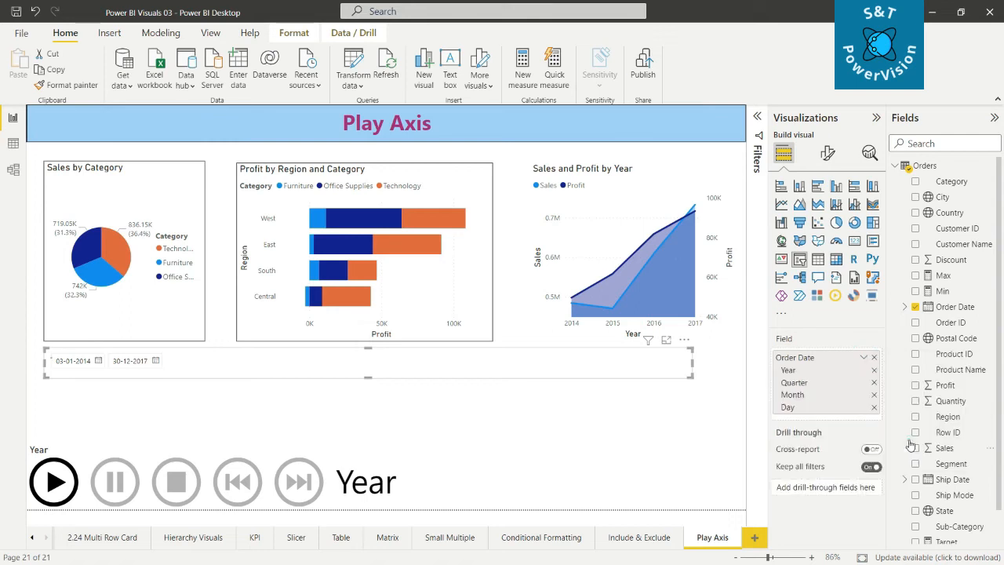
{"action": "left_click", "coordinate": [874, 382]}
{"action": "left_click", "coordinate": [874, 383]}
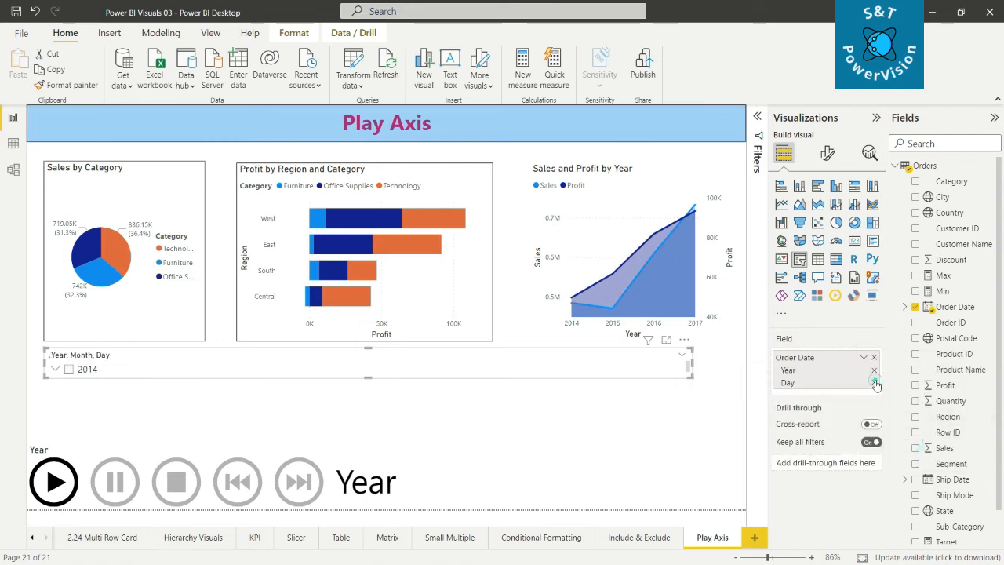
{"action": "left_click", "coordinate": [875, 383]}
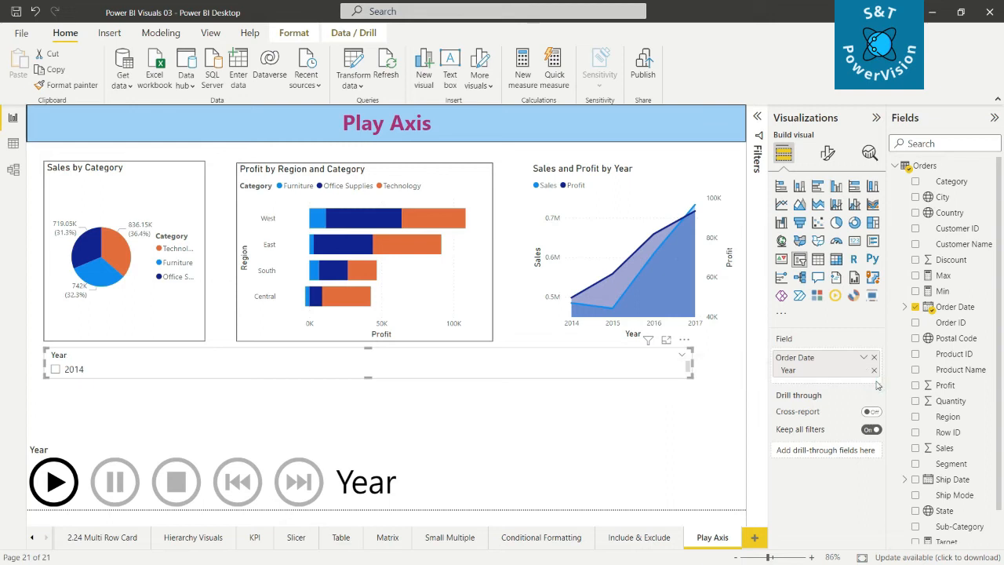
Set the year slicer's orientation to Horizontal.
{"action": "left_click", "coordinate": [827, 151]}
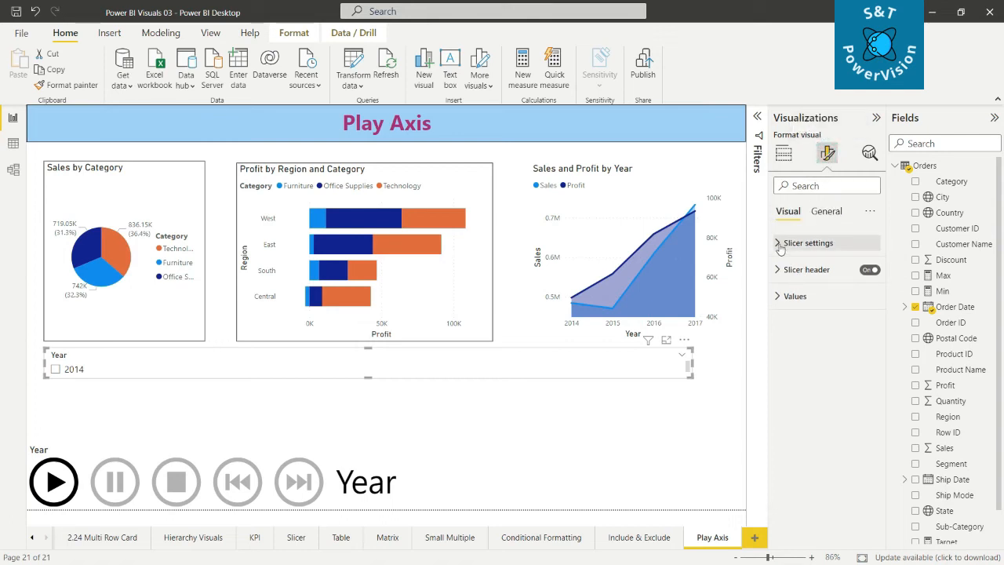
{"action": "left_click", "coordinate": [784, 244]}
{"action": "left_click", "coordinate": [829, 302]}
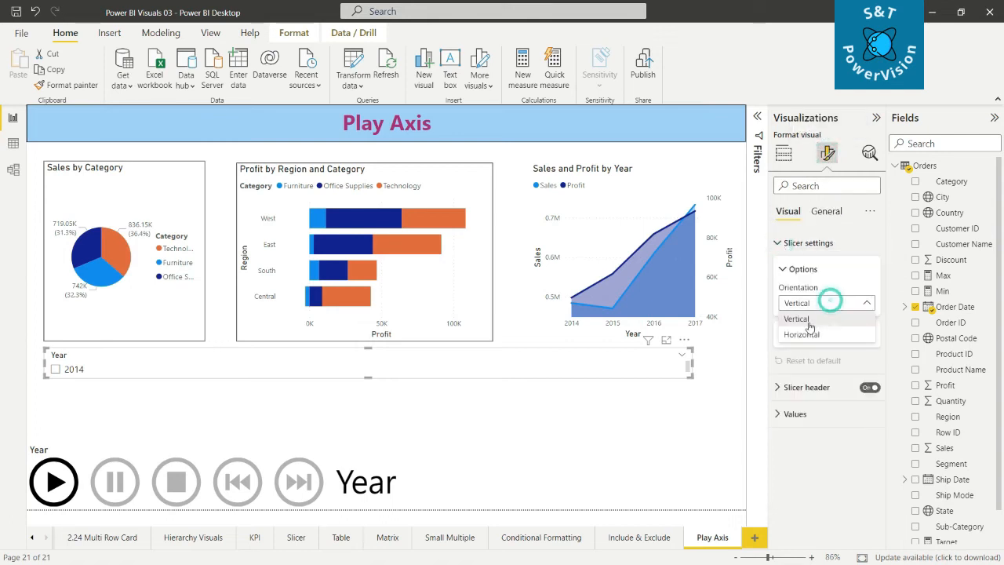
{"action": "left_click", "coordinate": [804, 333]}
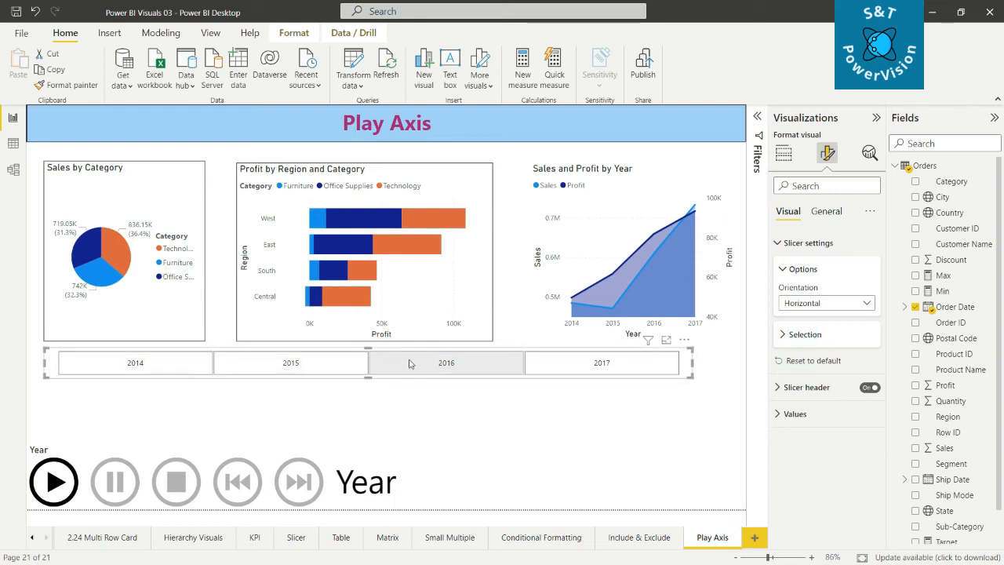
Reassign Order Date to the Play Axis visual, keeping only its Quarter and Month levels.
{"action": "left_click", "coordinate": [130, 453]}
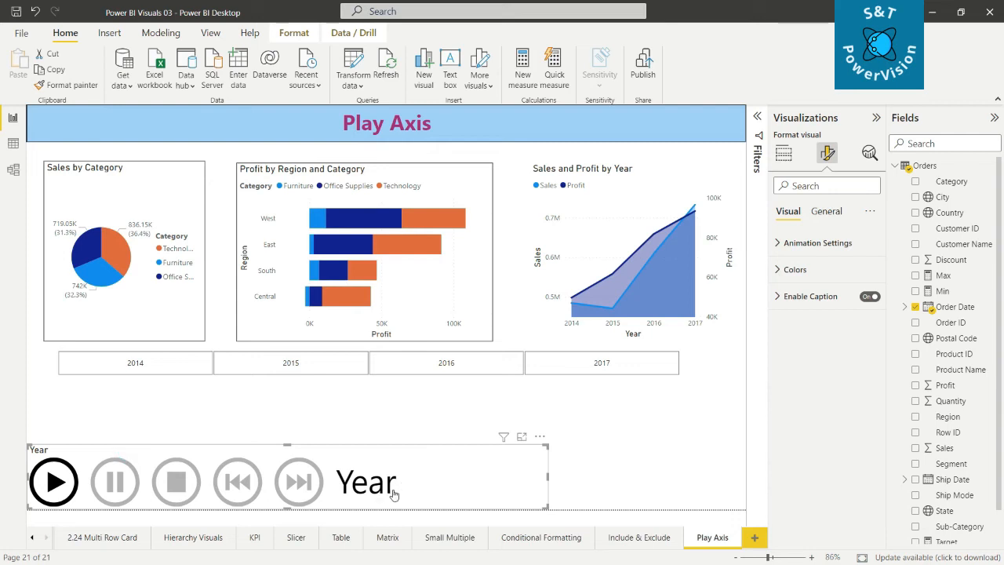
{"action": "left_click", "coordinate": [782, 153]}
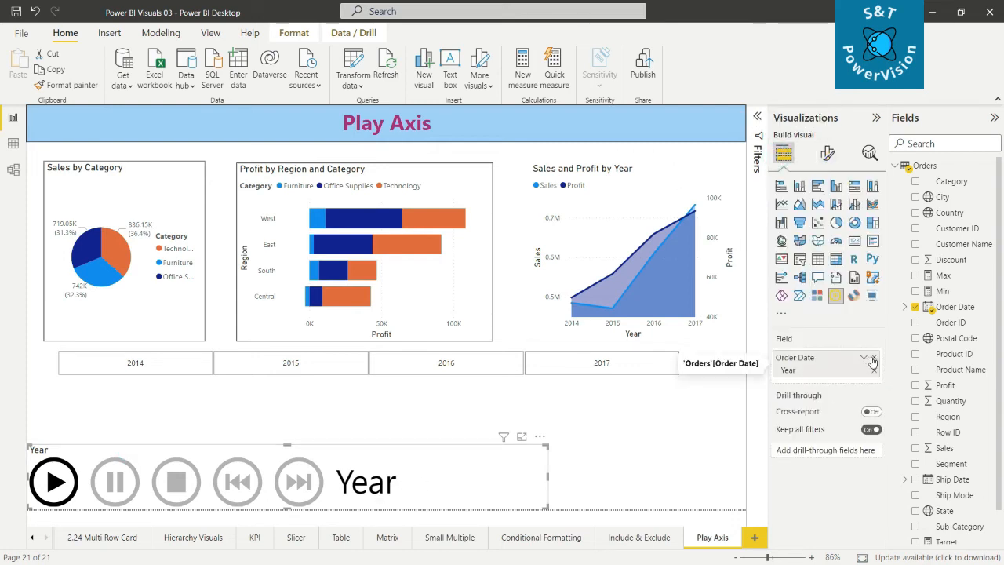
{"action": "left_click", "coordinate": [872, 362]}
{"action": "left_click_drag", "start_coordinate": [947, 310], "coordinate": [845, 359]}
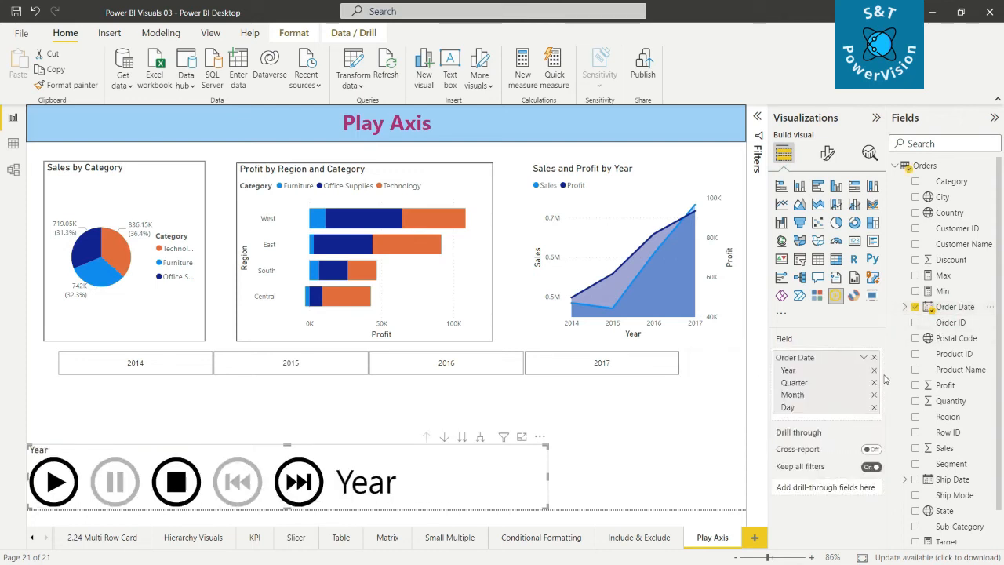
{"action": "left_click", "coordinate": [874, 370]}
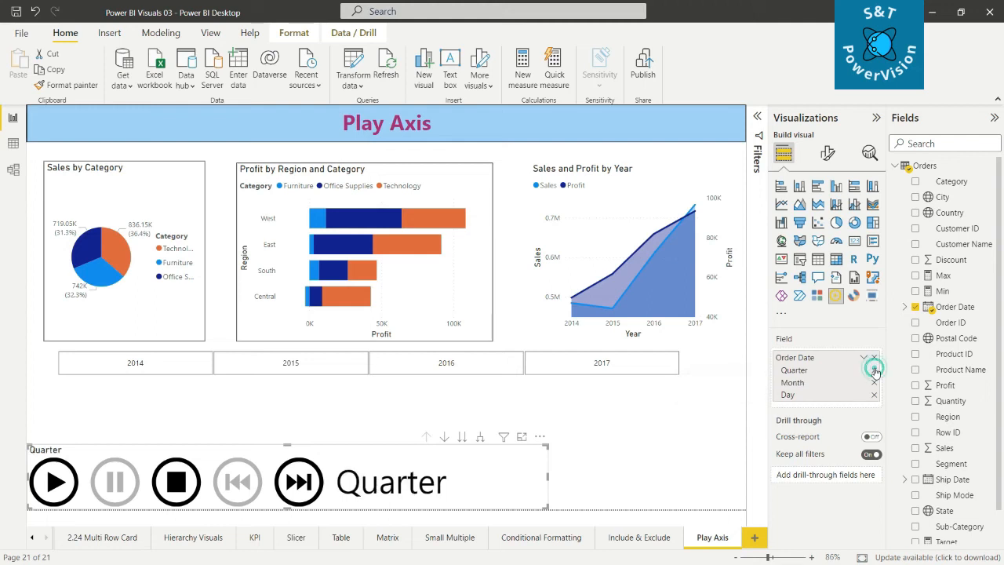
{"action": "left_click", "coordinate": [873, 395]}
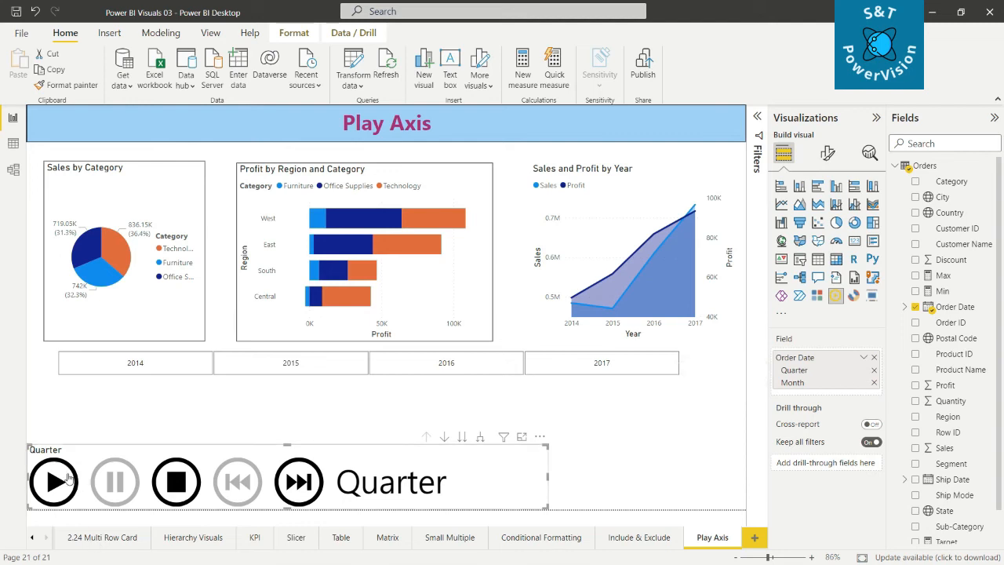
Filter the page to 2015 and play the quarterly animation, pausing at Qtr 1, Qtr 2 and Qtr 3, and replay it in full.
{"action": "left_click", "coordinate": [328, 363]}
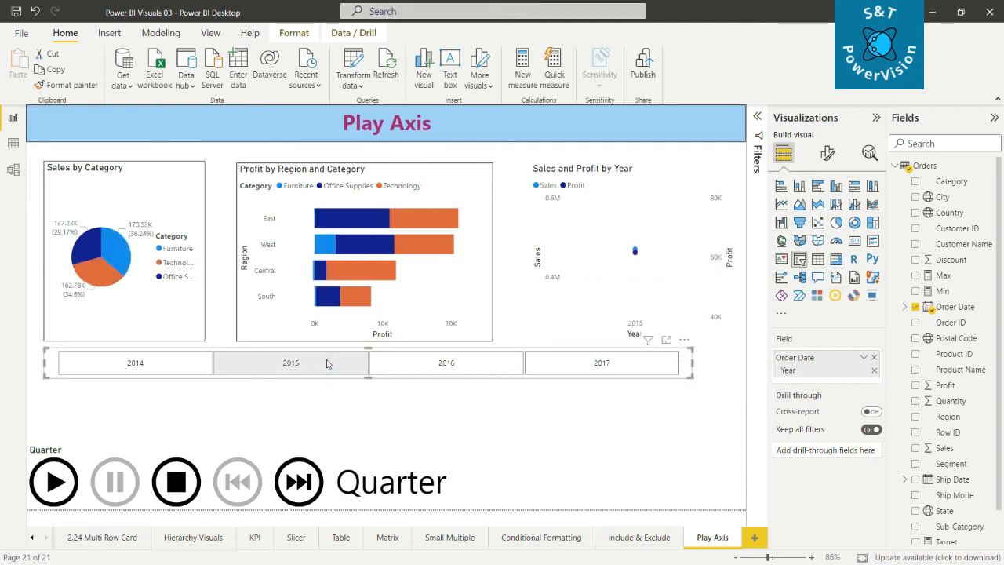
{"action": "left_click", "coordinate": [327, 363]}
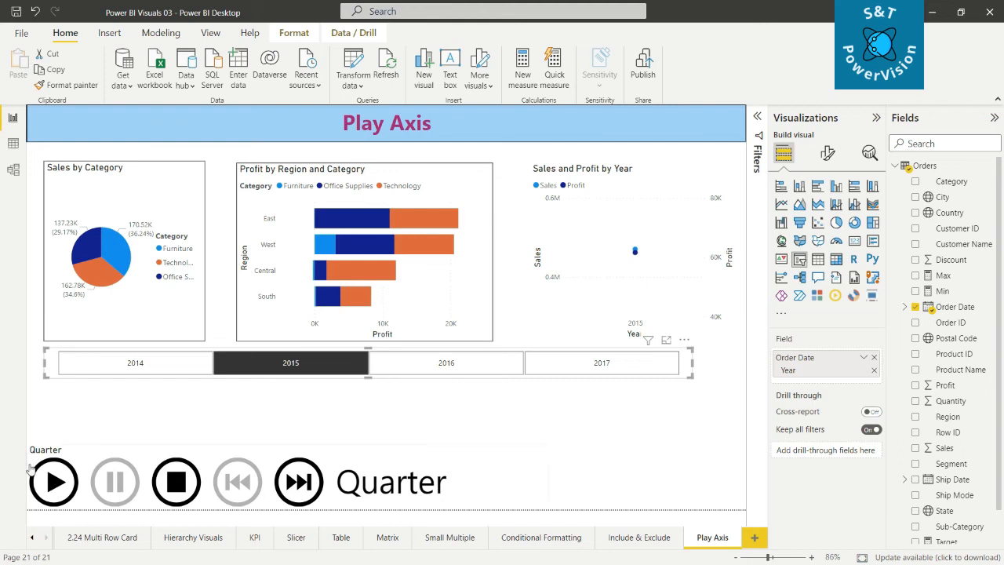
{"action": "left_click", "coordinate": [51, 482]}
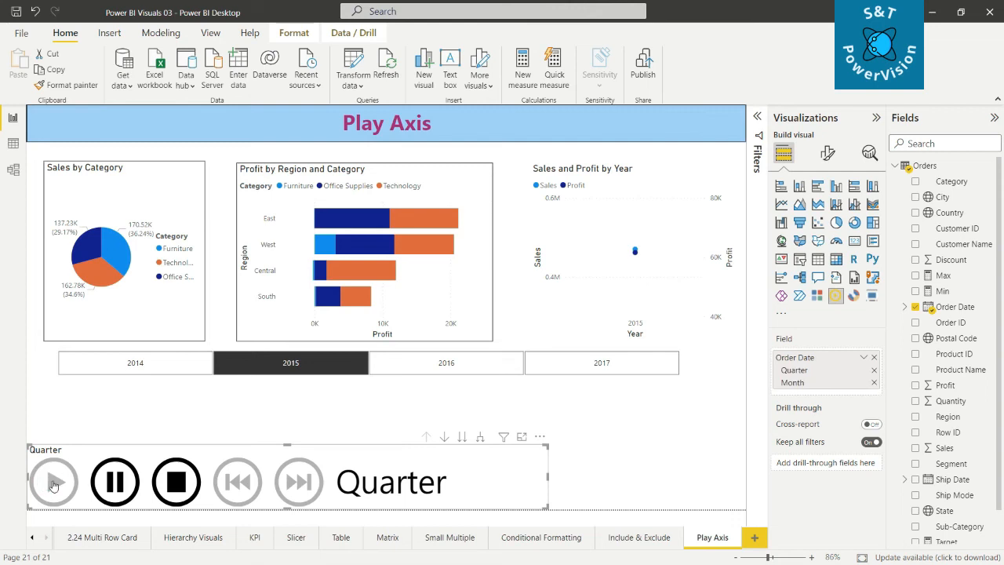
{"action": "left_click", "coordinate": [113, 482]}
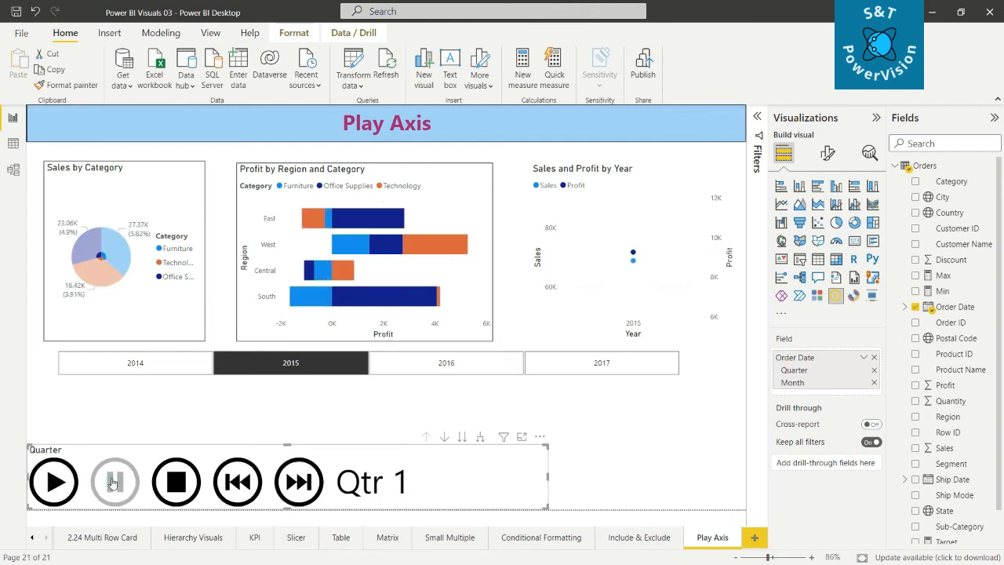
{"action": "left_click", "coordinate": [112, 482]}
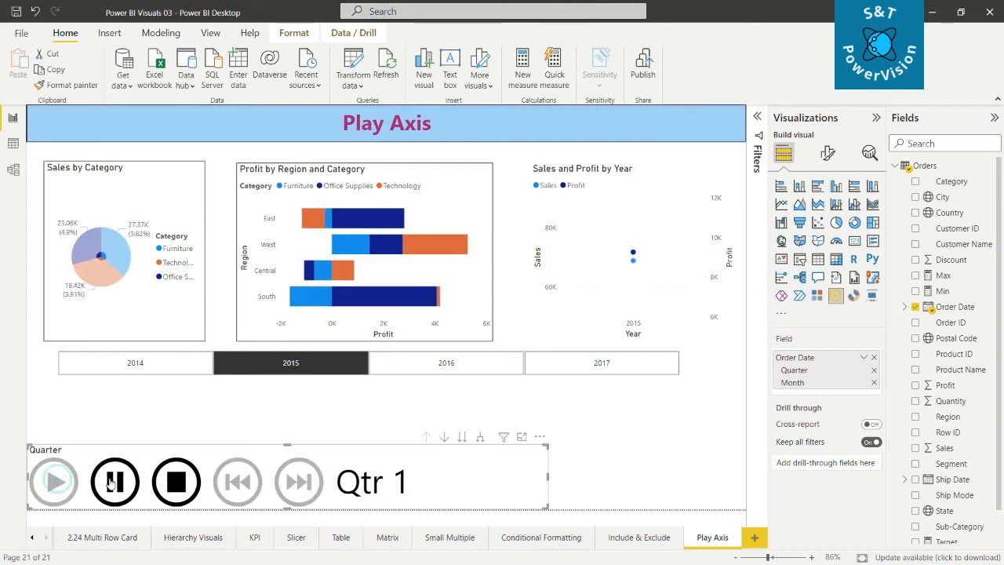
{"action": "left_click", "coordinate": [113, 481]}
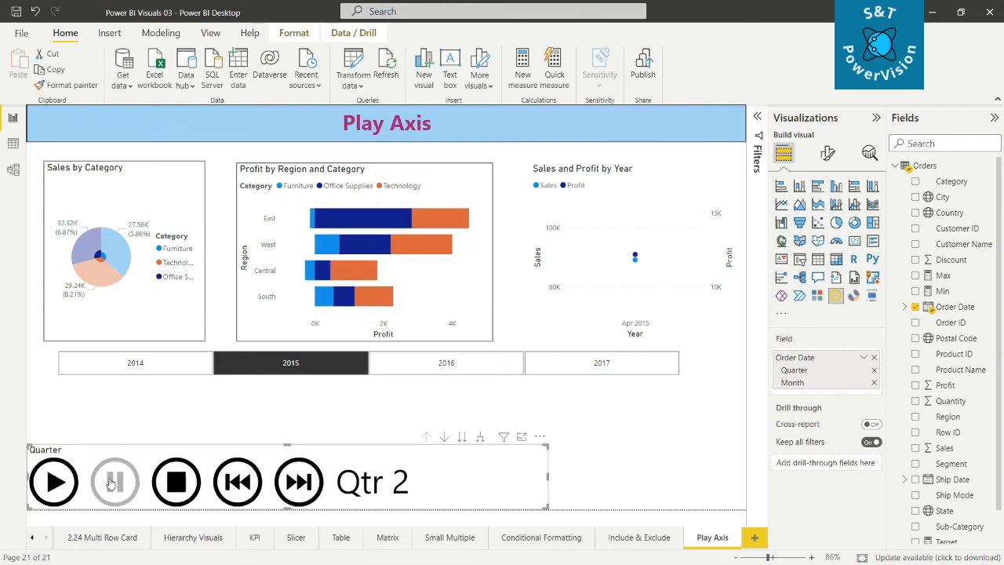
{"action": "left_click", "coordinate": [55, 487]}
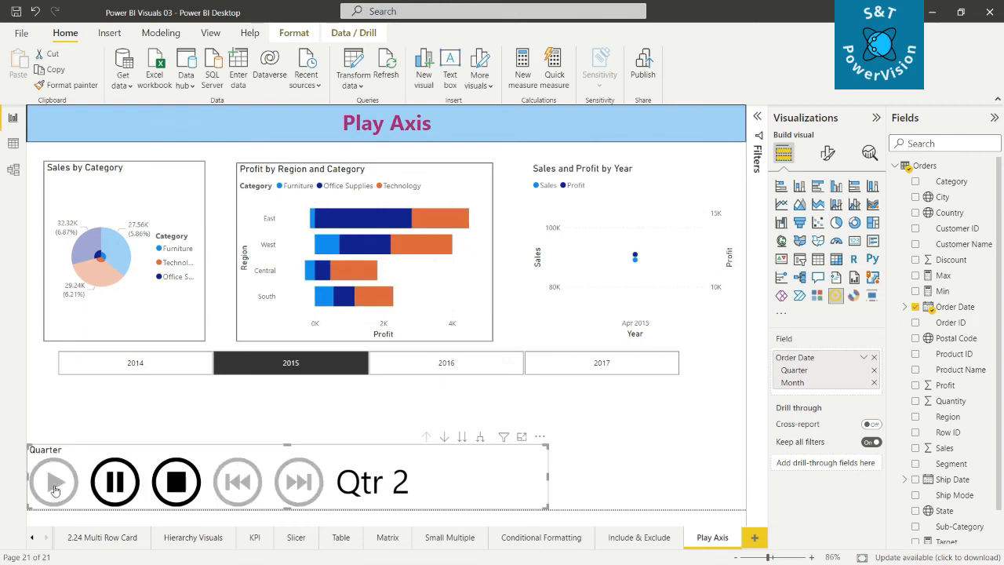
{"action": "left_click", "coordinate": [116, 489]}
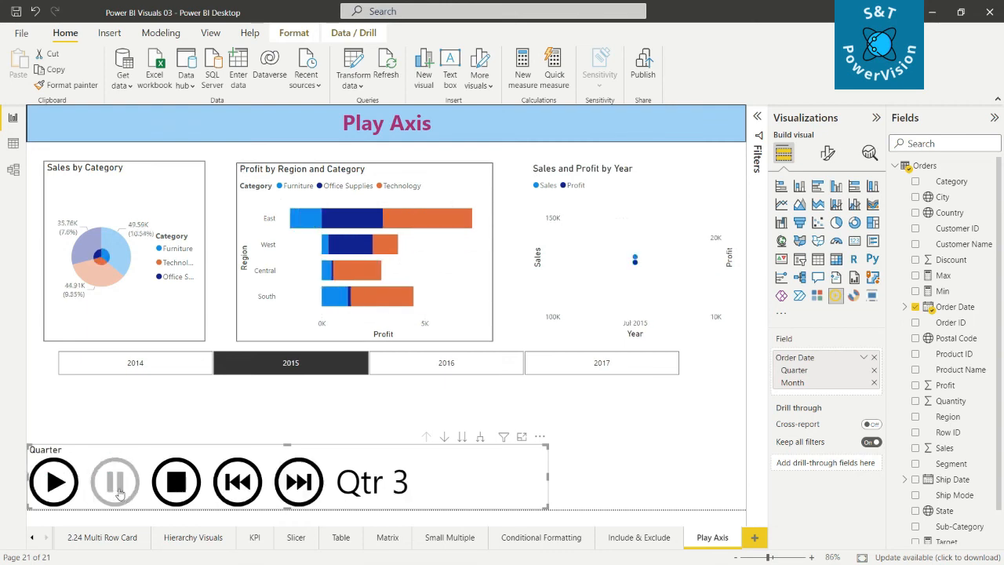
{"action": "left_click", "coordinate": [51, 481]}
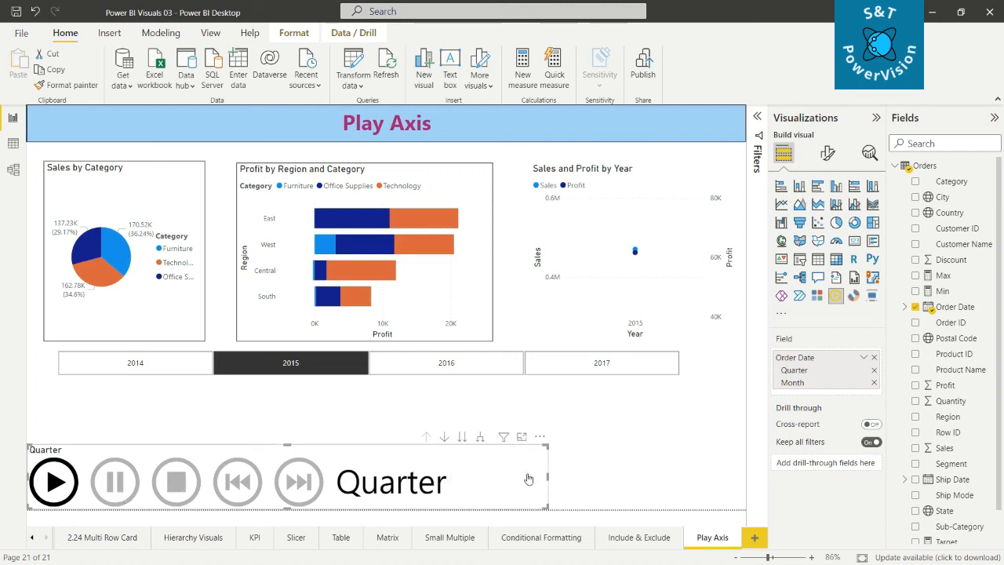
{"action": "left_click", "coordinate": [55, 490]}
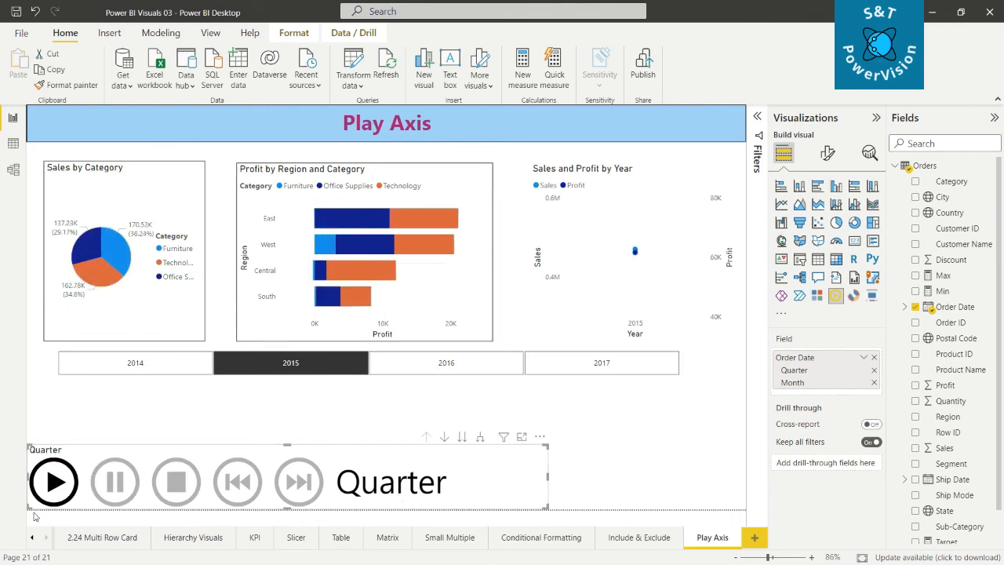
Reduce the Play Axis field to Month only, and play and replay the monthly animation with the slicer set to 2014.
{"action": "left_click", "coordinate": [873, 369]}
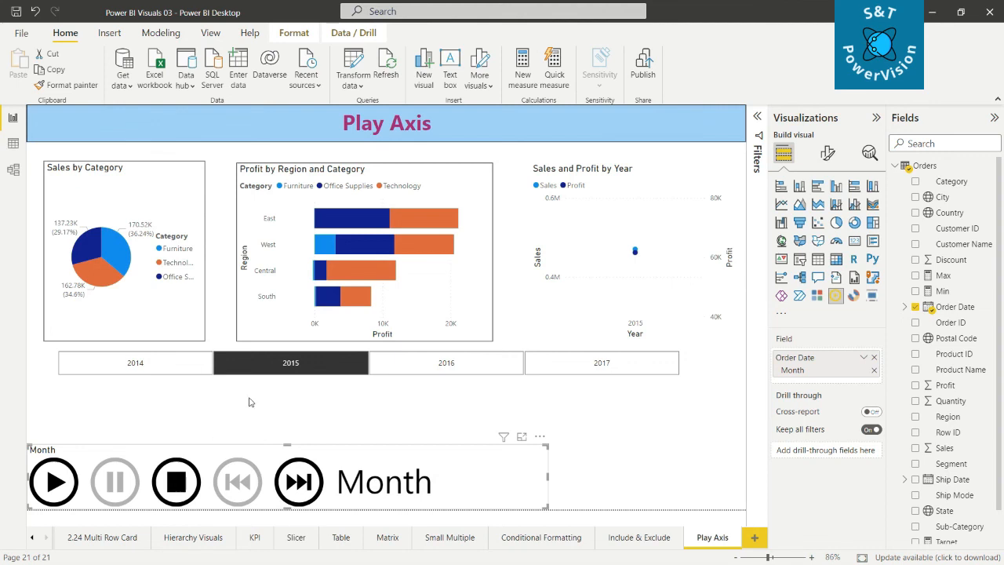
{"action": "left_click", "coordinate": [146, 369]}
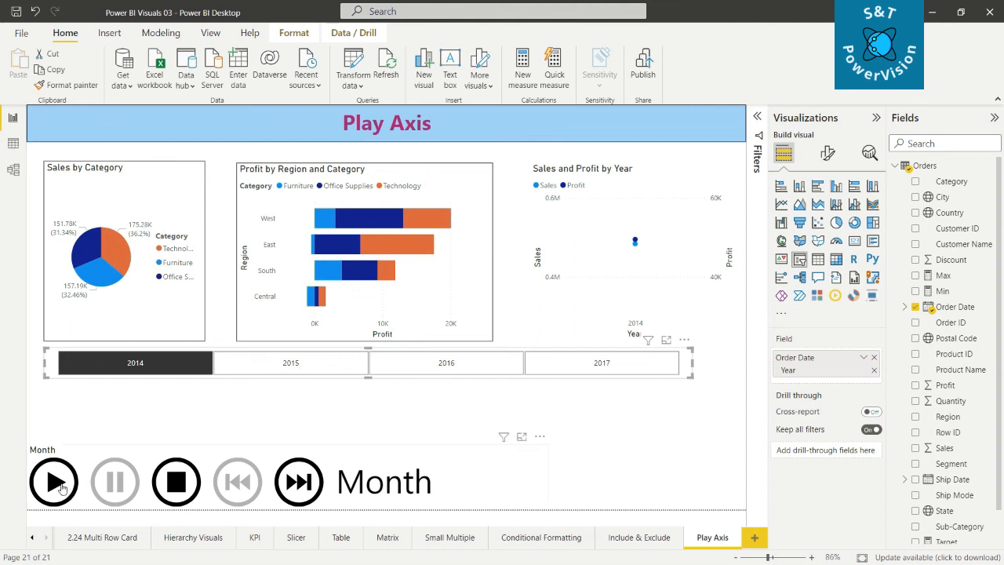
{"action": "left_click", "coordinate": [454, 457]}
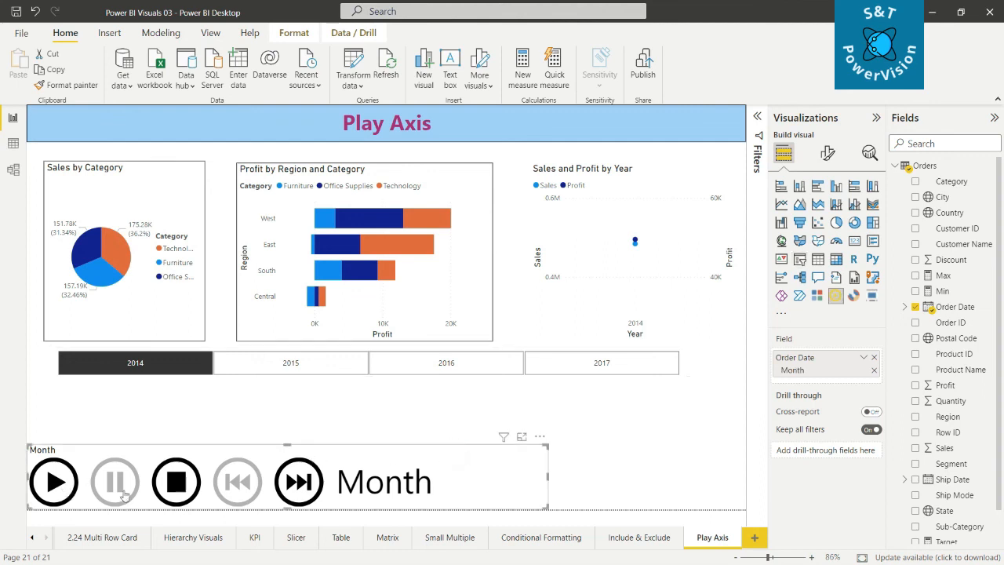
{"action": "left_click", "coordinate": [52, 482]}
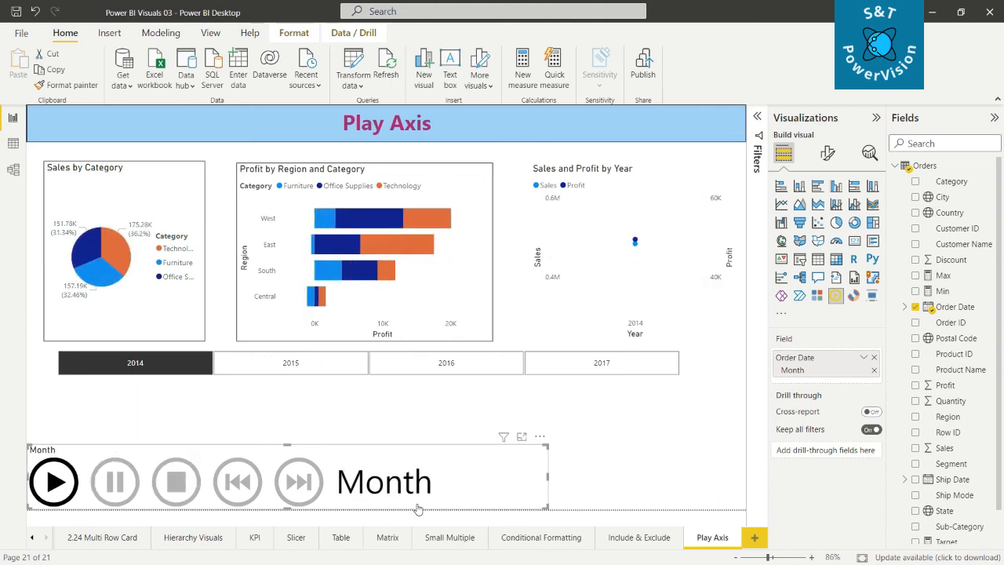
{"action": "left_click", "coordinate": [69, 489]}
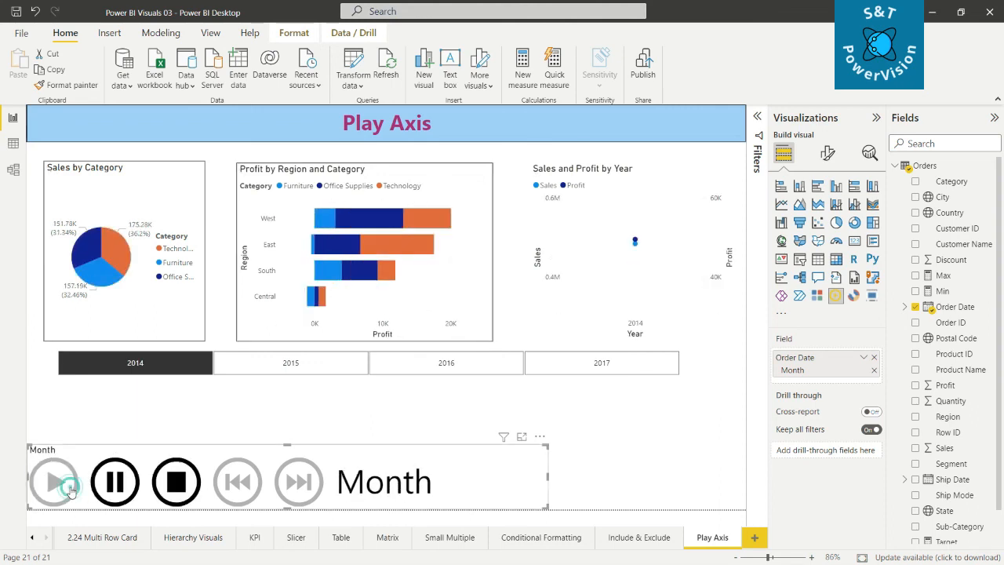